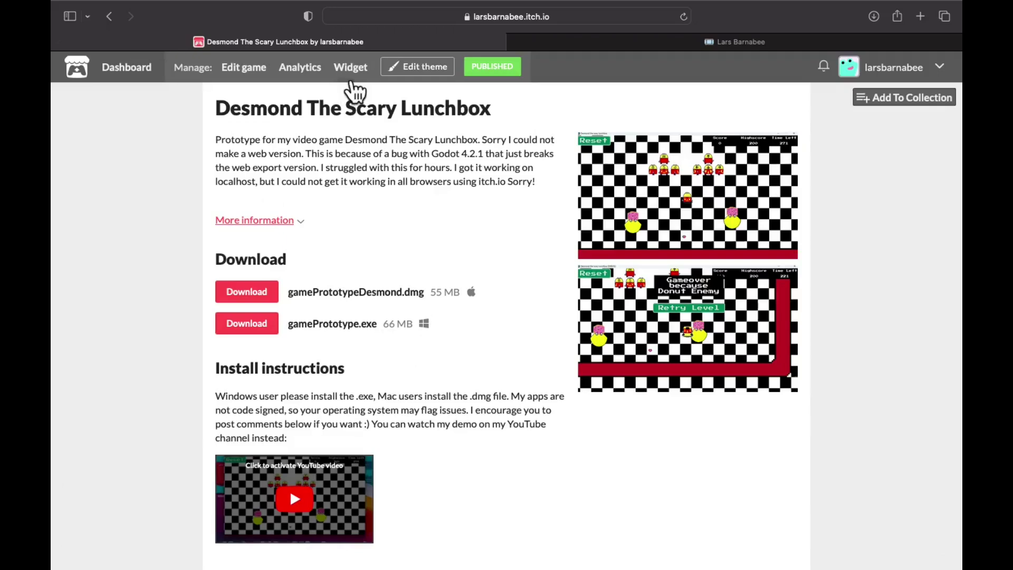
# - View the full web address of the Desmond The Scary Lunchbox game page
pyautogui.click(537, 14)
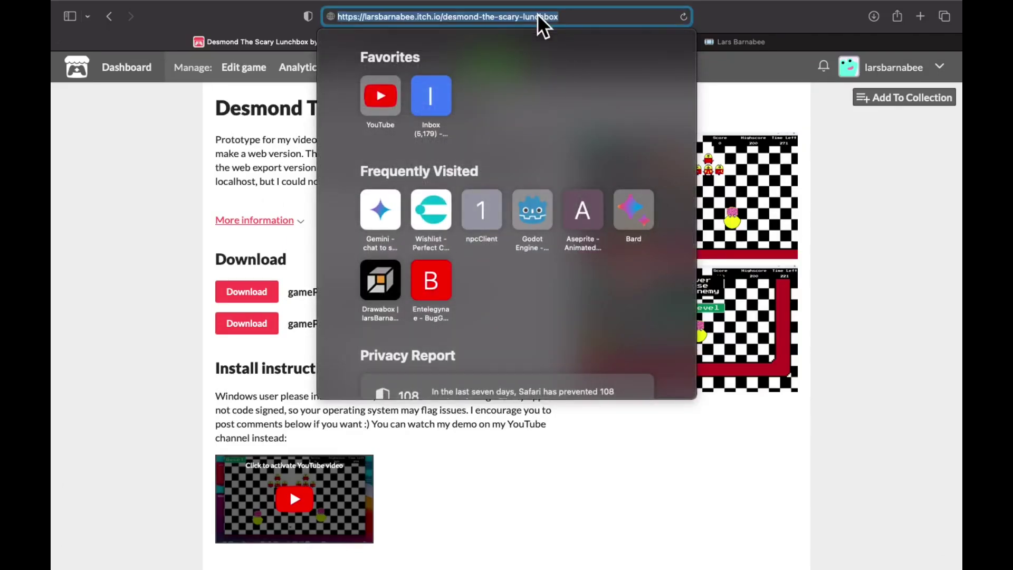
pyautogui.press('Right')
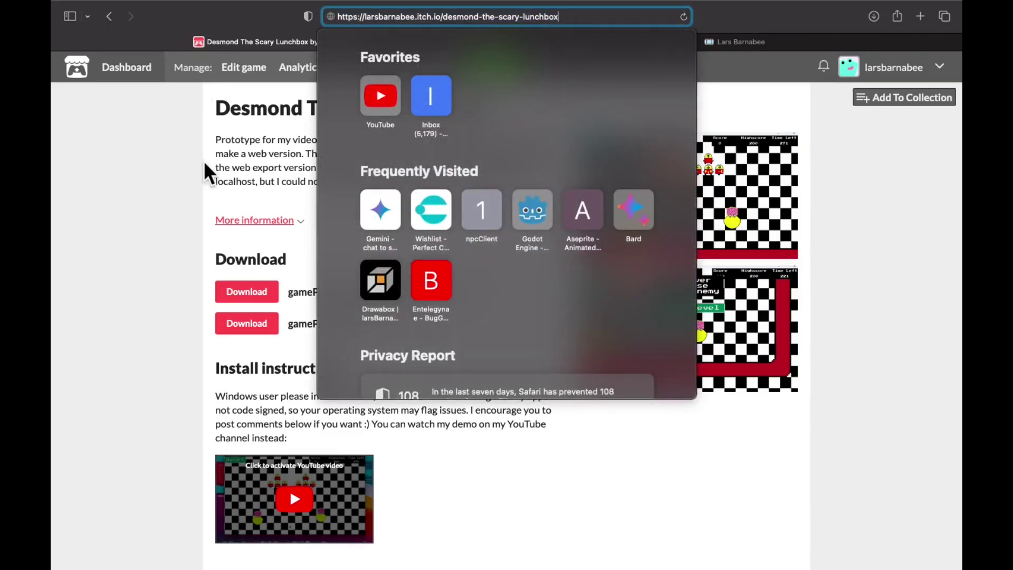
pyautogui.click(284, 178)
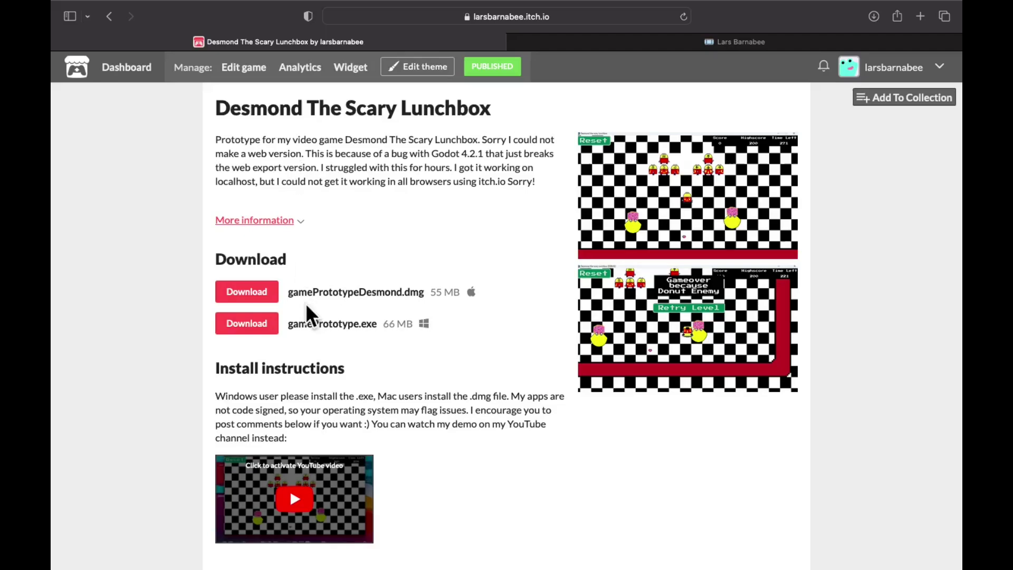
# - Examine the game page's .dmg and .exe downloads, install instructions, development log and comments section
pyautogui.tripleClick(395, 291)
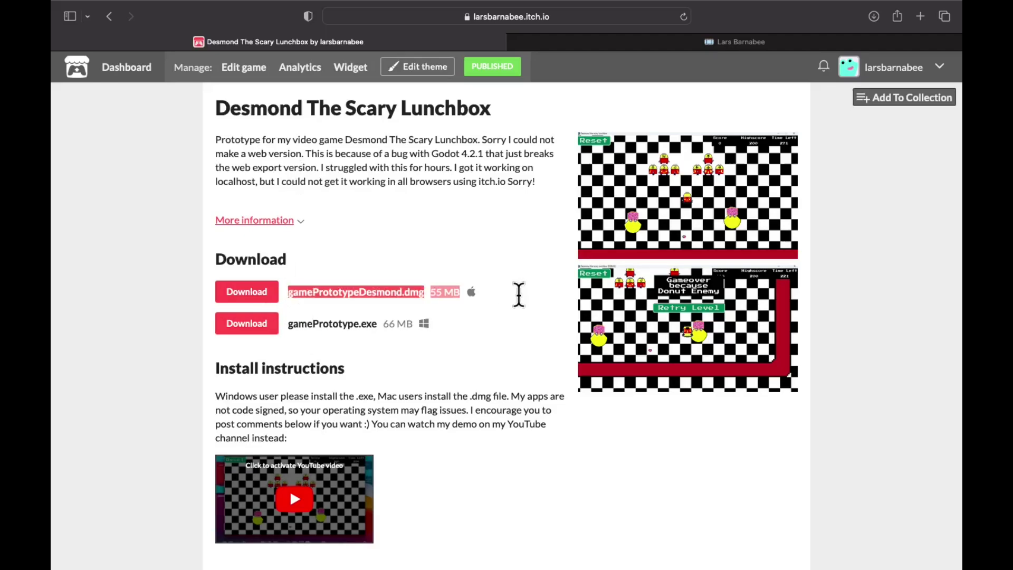
pyautogui.moveTo(288, 323); pyautogui.dragTo(505, 338)
pyautogui.click(505, 337)
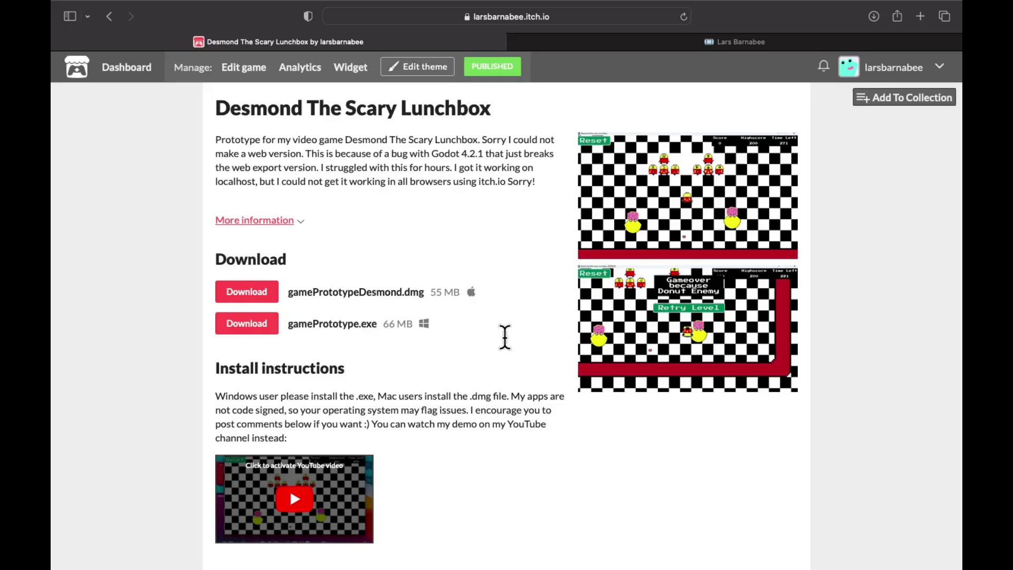
pyautogui.scroll(-5, 504, 338)
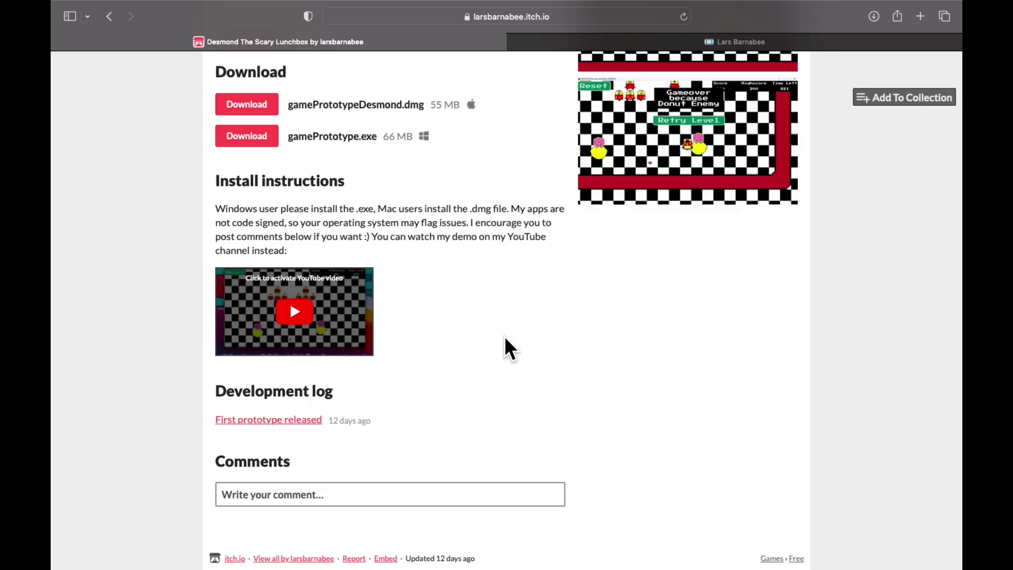
pyautogui.scroll(5, 504, 337)
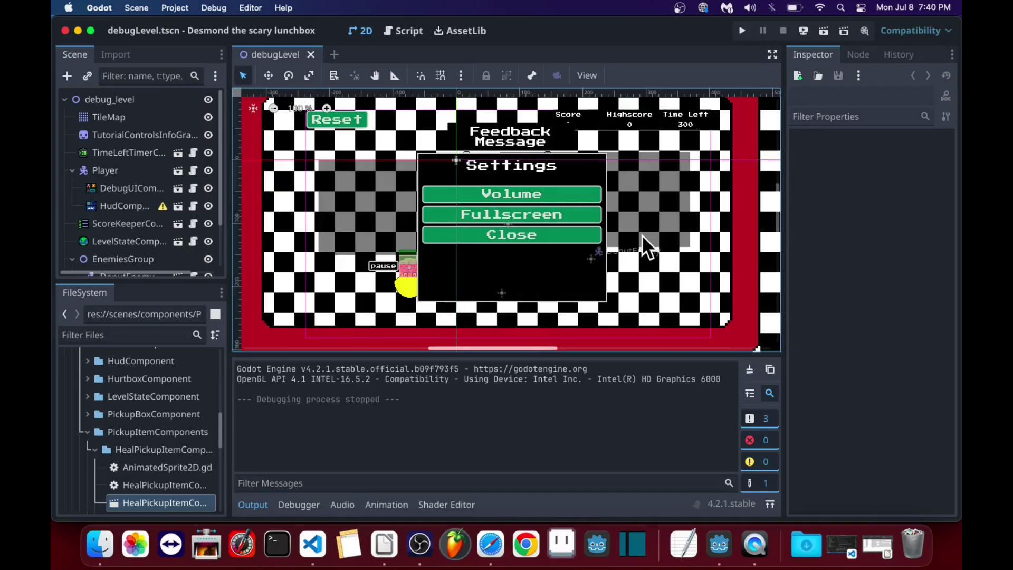
# - Collapse the PickupItemComponents folder in the project's file tree
pyautogui.click(88, 431)
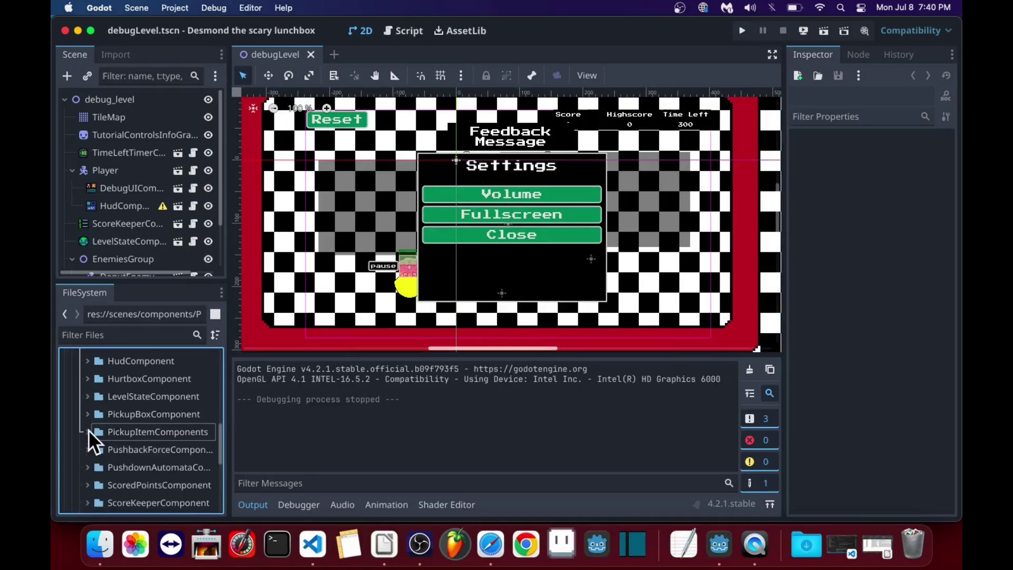
pyautogui.scroll(10, 88, 429)
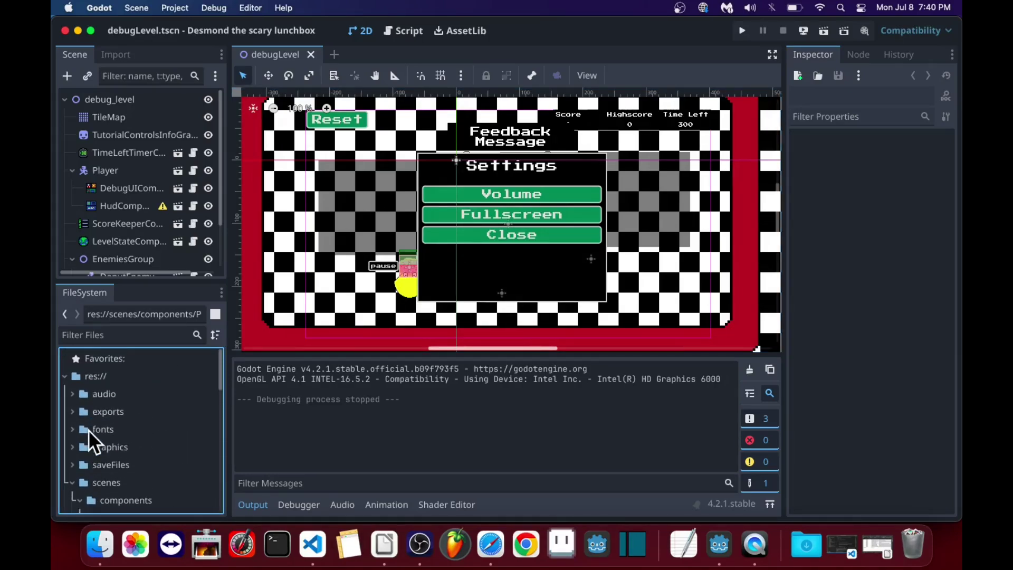
pyautogui.scroll(-4, 87, 429)
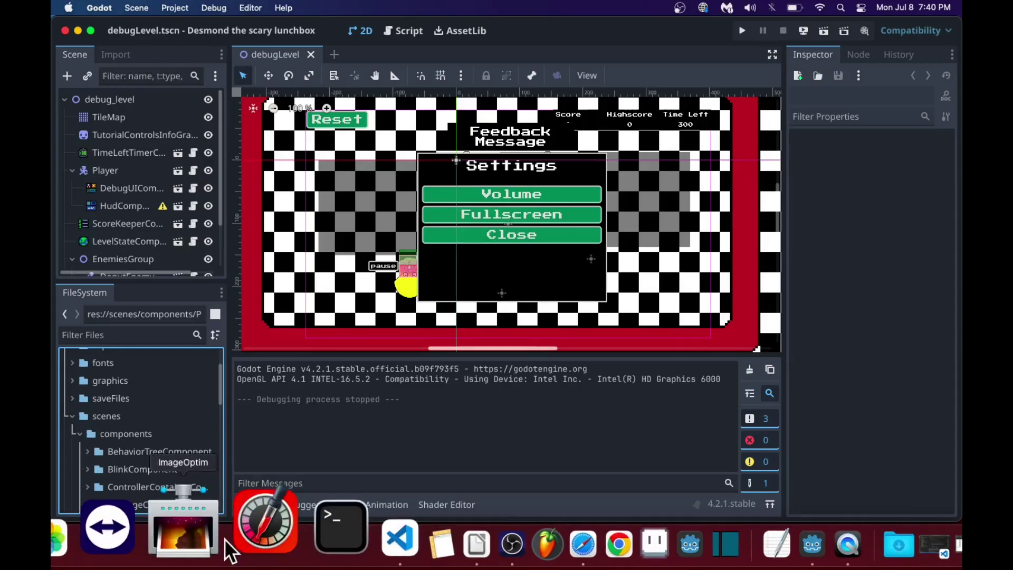
# - Switch to Safari and look through the Godot Docs 4.2 branch home page, from its title to the offline documentation section
pyautogui.click(493, 531)
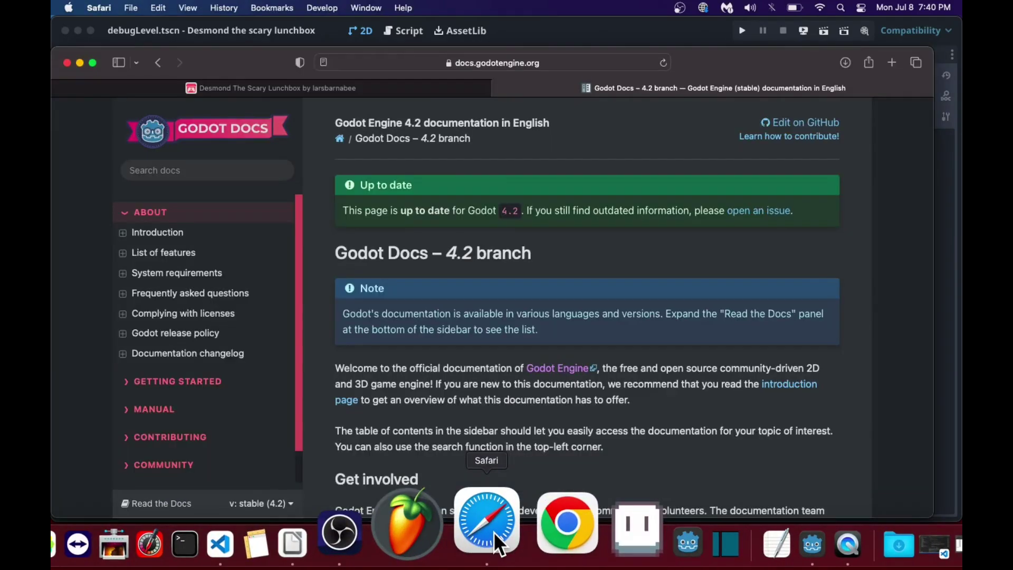
pyautogui.moveTo(715, 65); pyautogui.dragTo(730, 37)
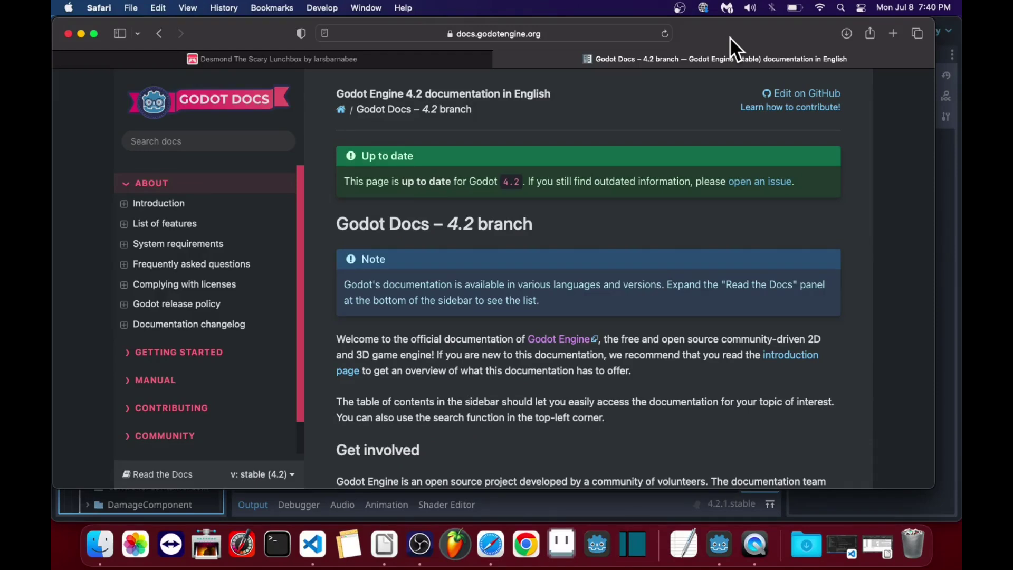
pyautogui.scroll(-10, 680, 222)
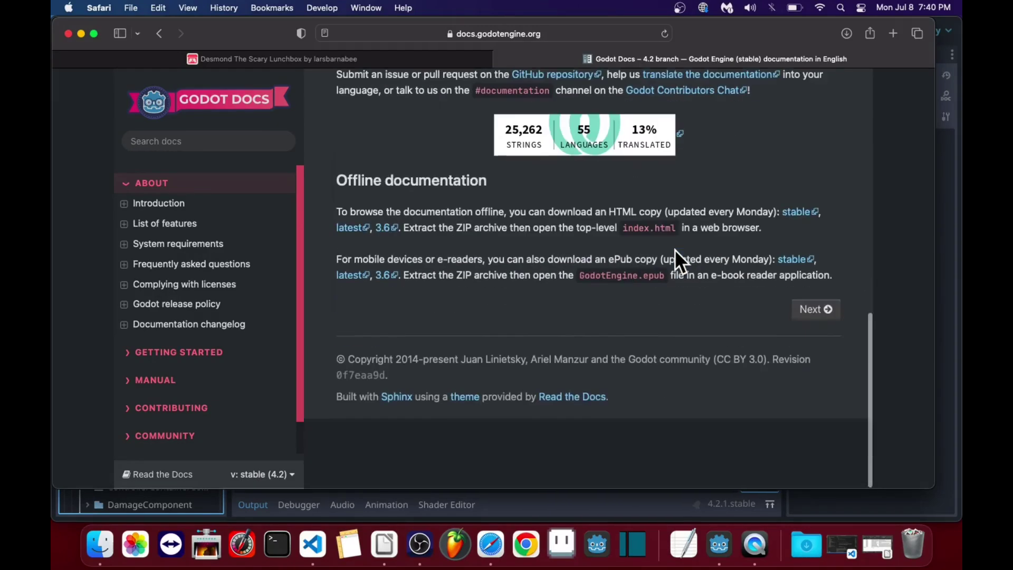
pyautogui.scroll(10, 674, 249)
pyautogui.scroll(-10, 675, 249)
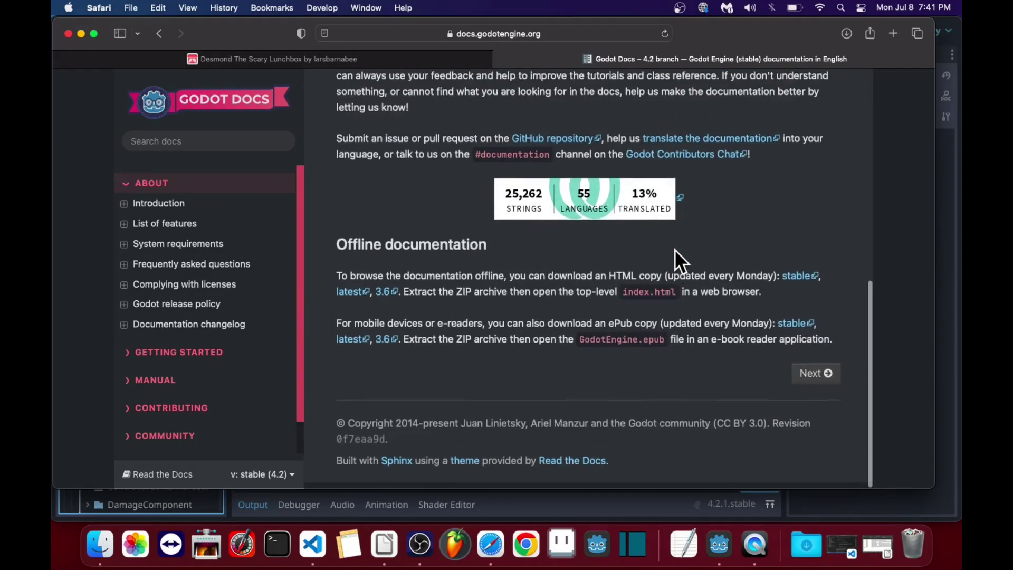
pyautogui.scroll(10, 674, 249)
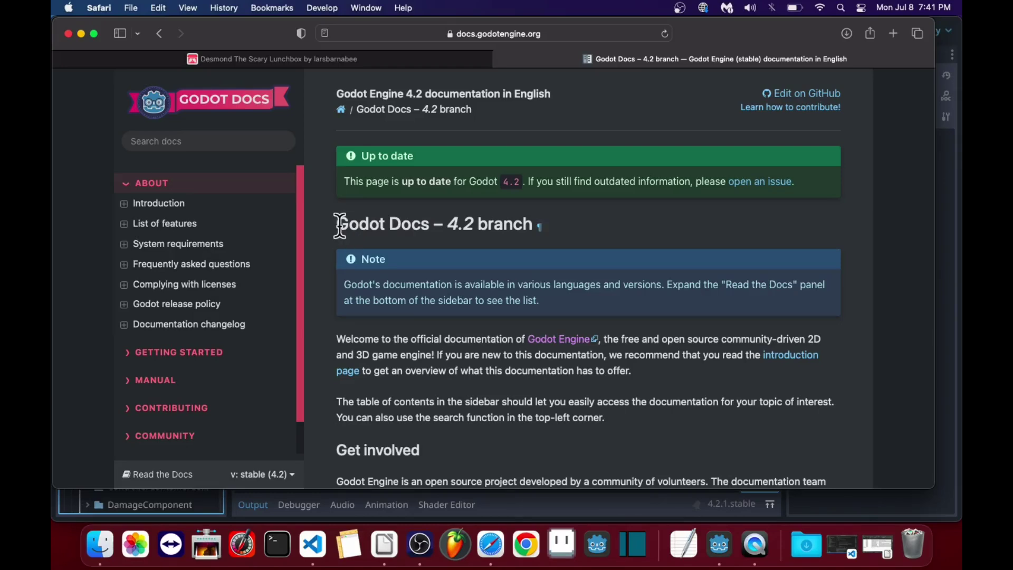
pyautogui.tripleClick(565, 237)
pyautogui.click(594, 238)
# - Return to Godot and survey the project's folder structure, including the component, enemies, levels, player and singletons folders
pyautogui.click(945, 273)
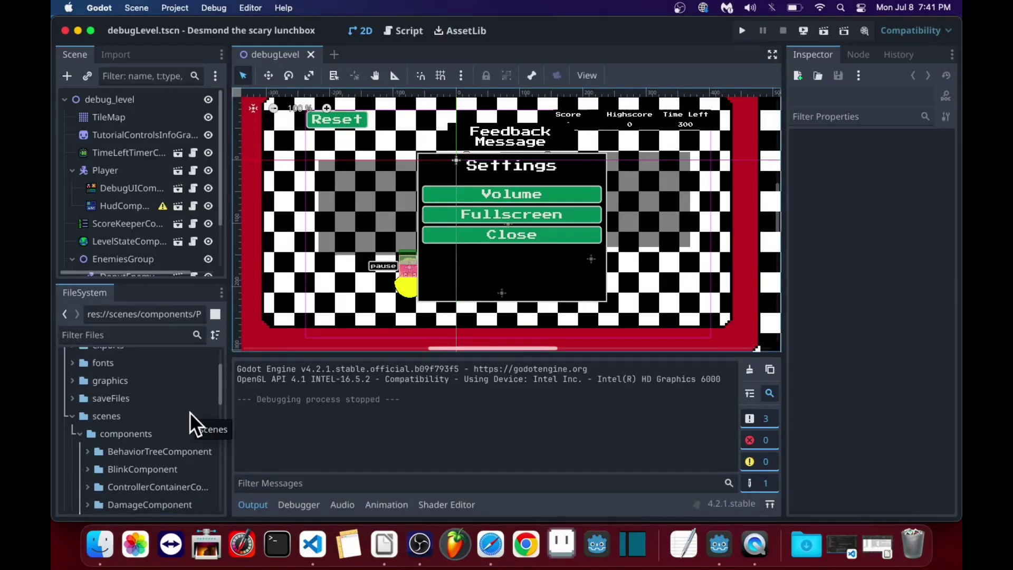
pyautogui.scroll(4, 190, 414)
pyautogui.scroll(-2, 190, 414)
pyautogui.scroll(-10, 189, 413)
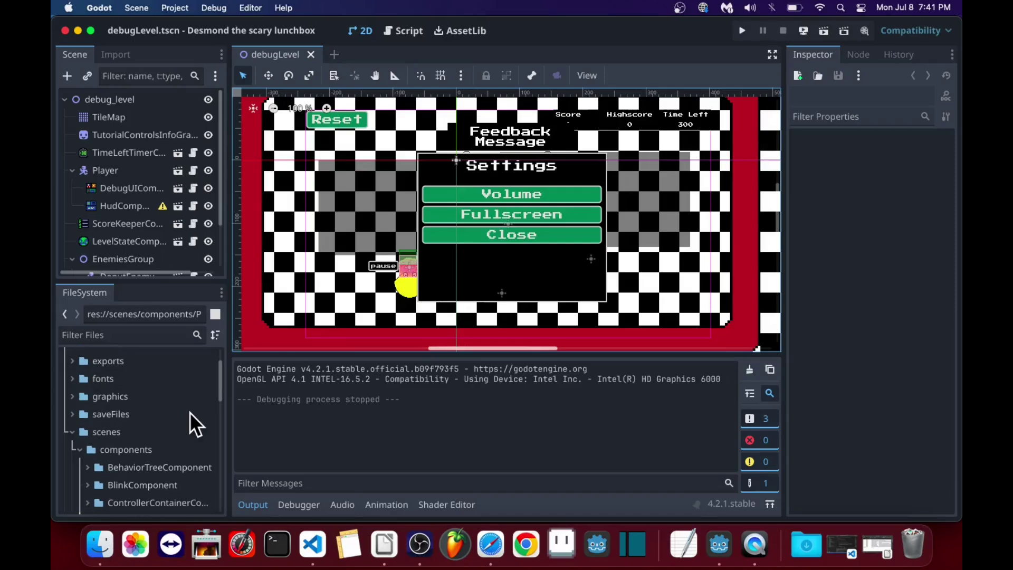
pyautogui.scroll(-3, 189, 413)
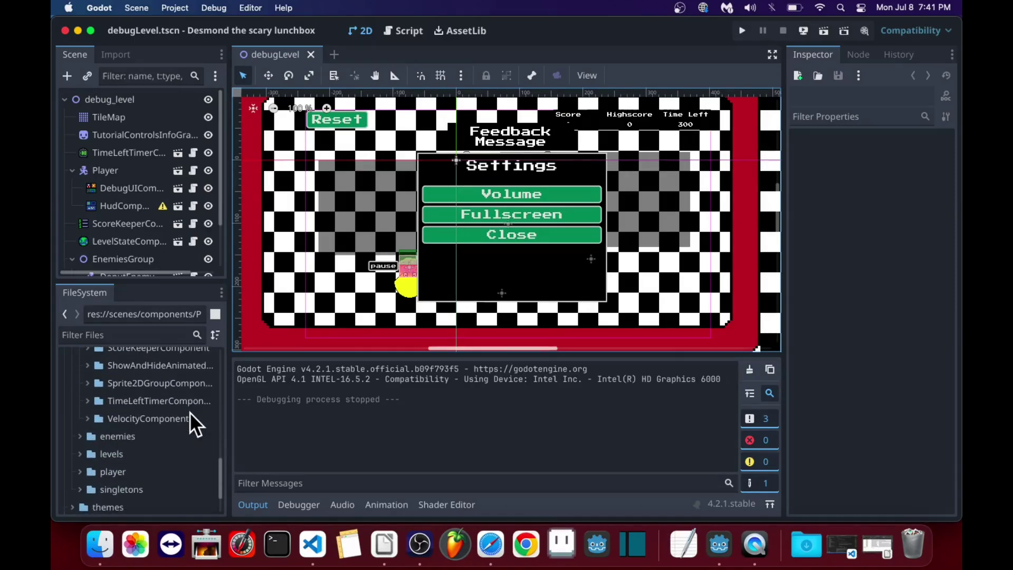
pyautogui.scroll(10, 189, 413)
pyautogui.scroll(-8, 189, 413)
pyautogui.scroll(-5, 189, 413)
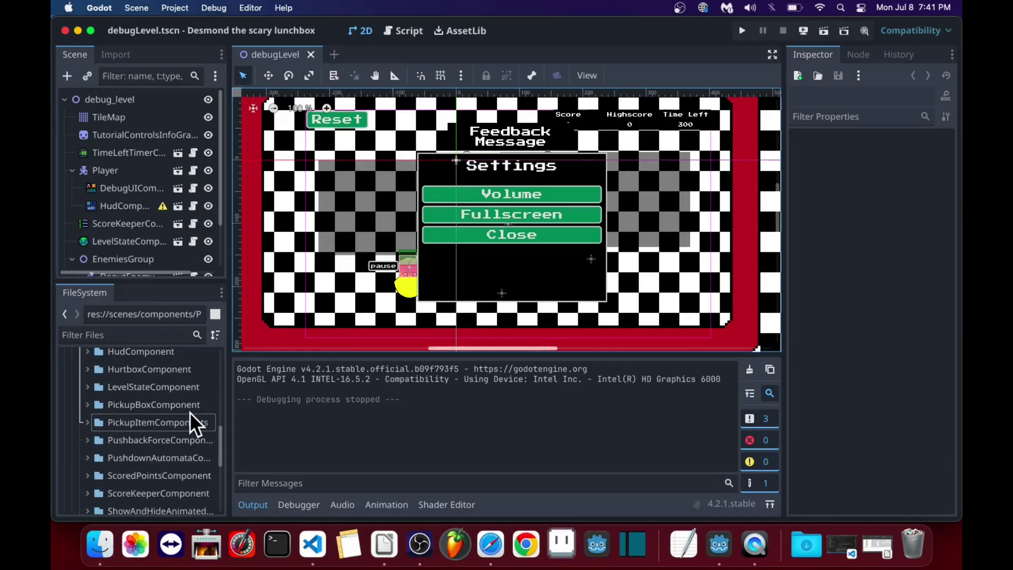
pyautogui.scroll(-1, 189, 412)
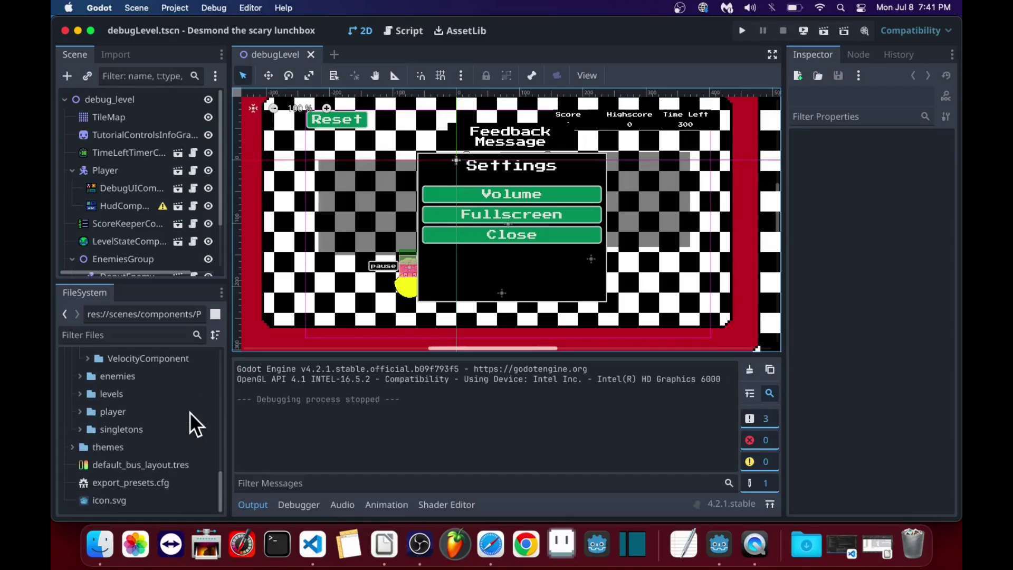
pyautogui.scroll(2, 189, 412)
pyautogui.scroll(-2, 188, 413)
pyautogui.scroll(5, 189, 412)
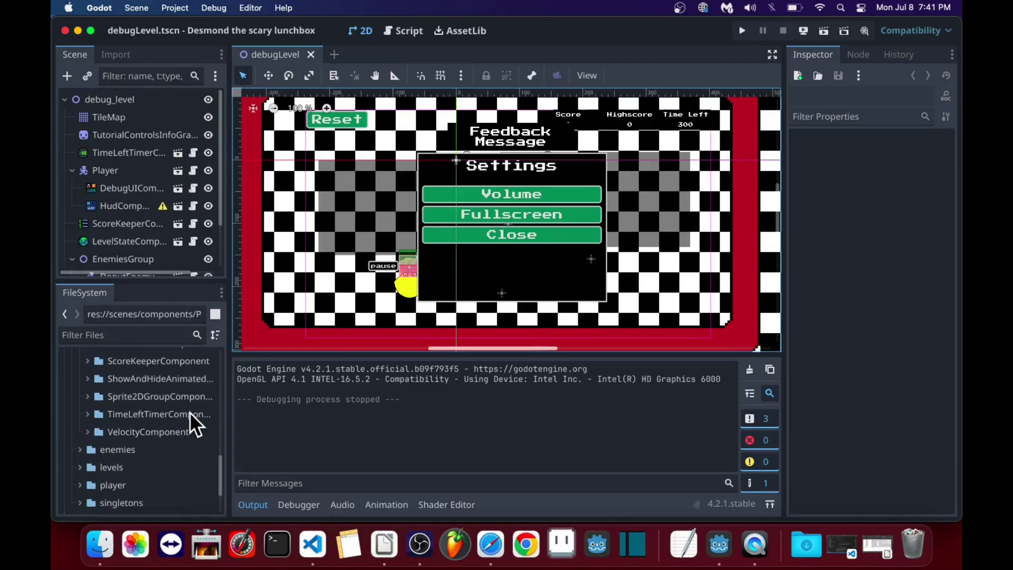
pyautogui.scroll(-1, 189, 413)
pyautogui.scroll(6, 189, 413)
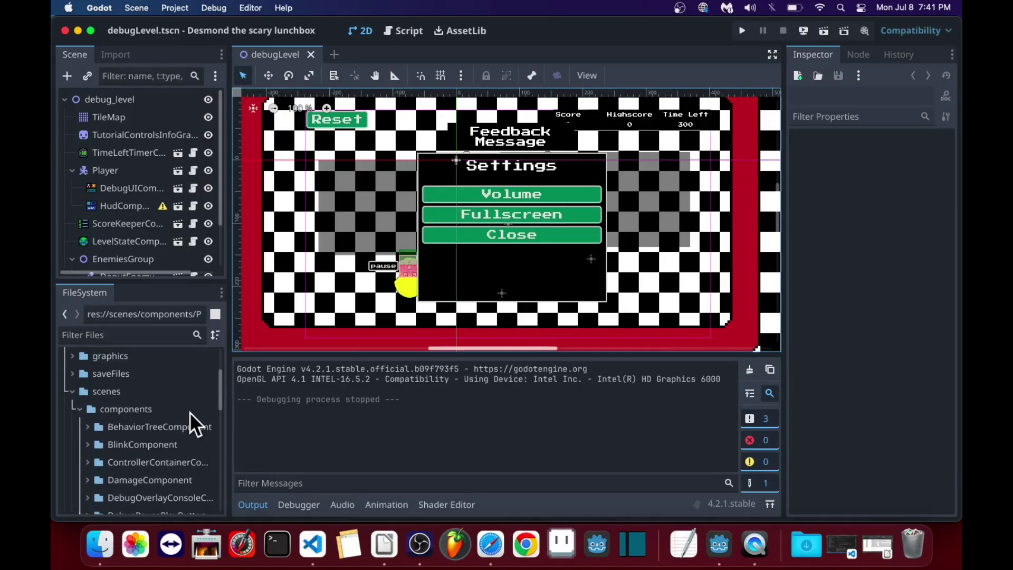
# - Collapse the components folder under scenes and make the editor window full screen
pyautogui.click(80, 409)
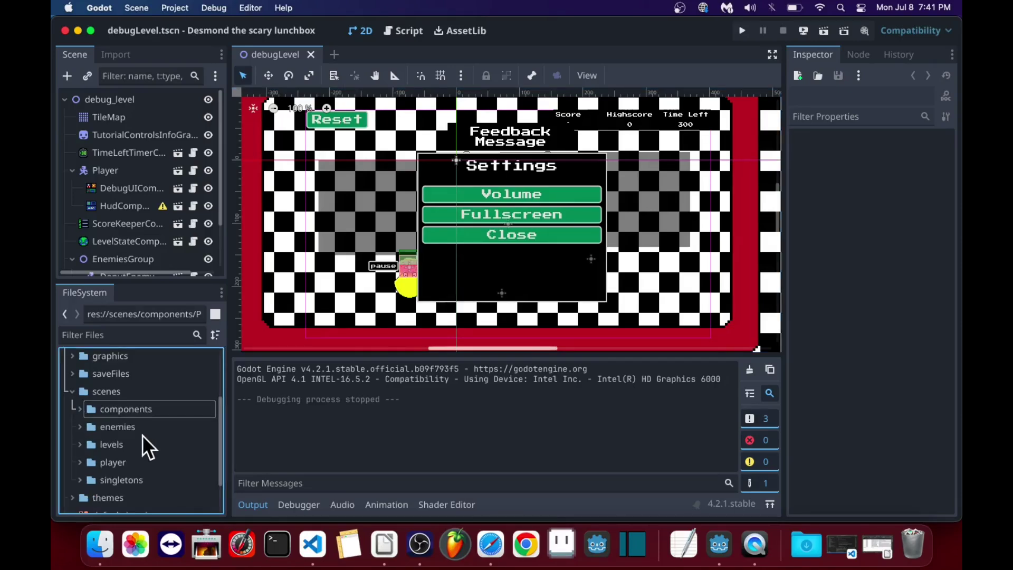
pyautogui.scroll(-3, 142, 435)
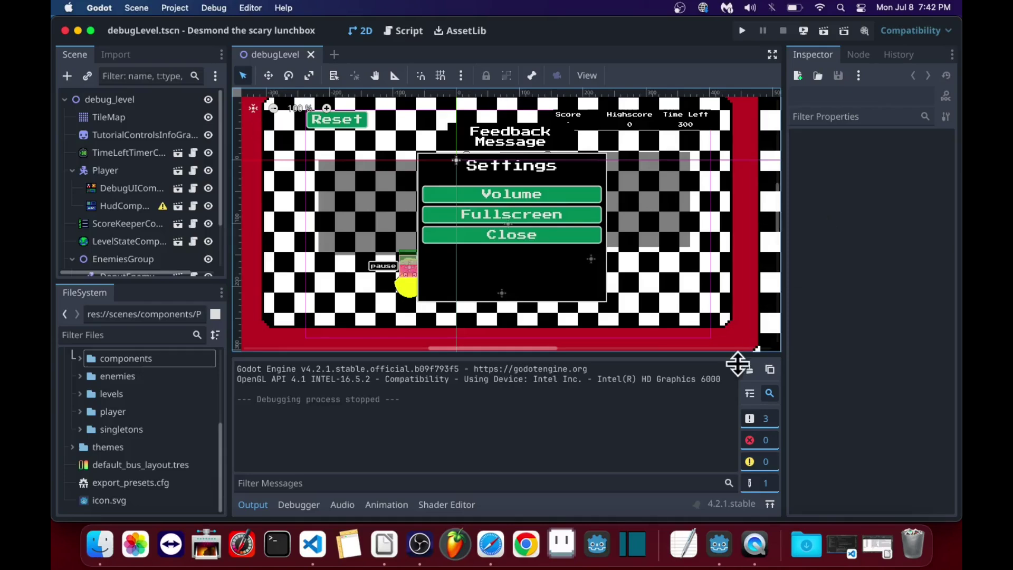
pyautogui.press('ctrl+super+f')
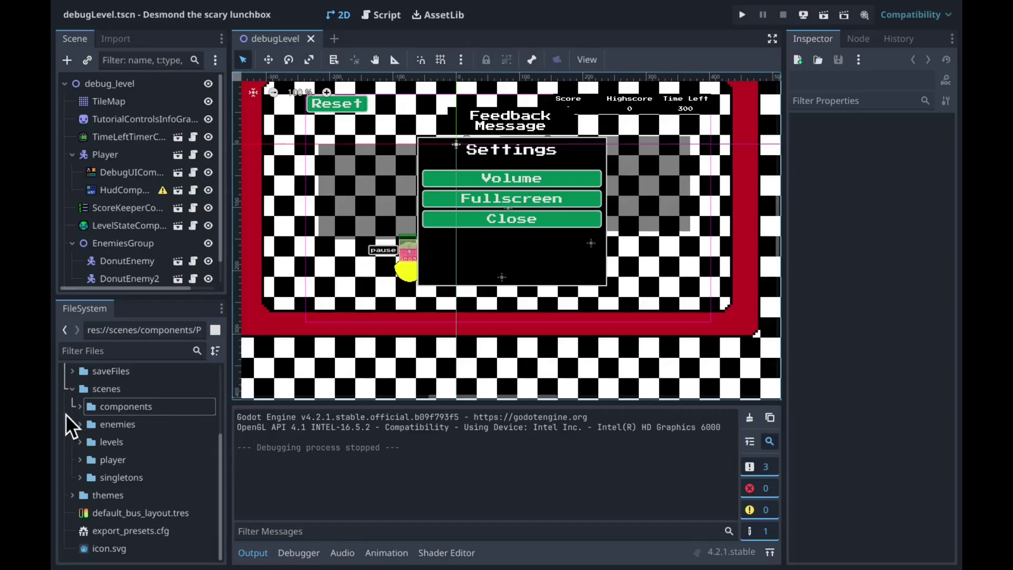
# - Expand the components folder to examine its component subfolders, and collapse it again
pyautogui.click(79, 407)
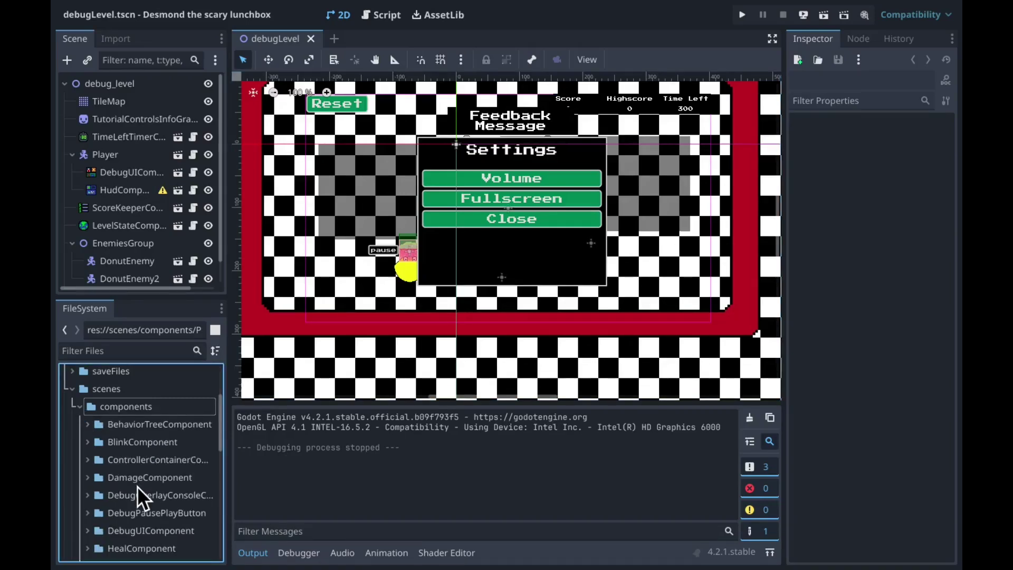
pyautogui.scroll(-3, 137, 486)
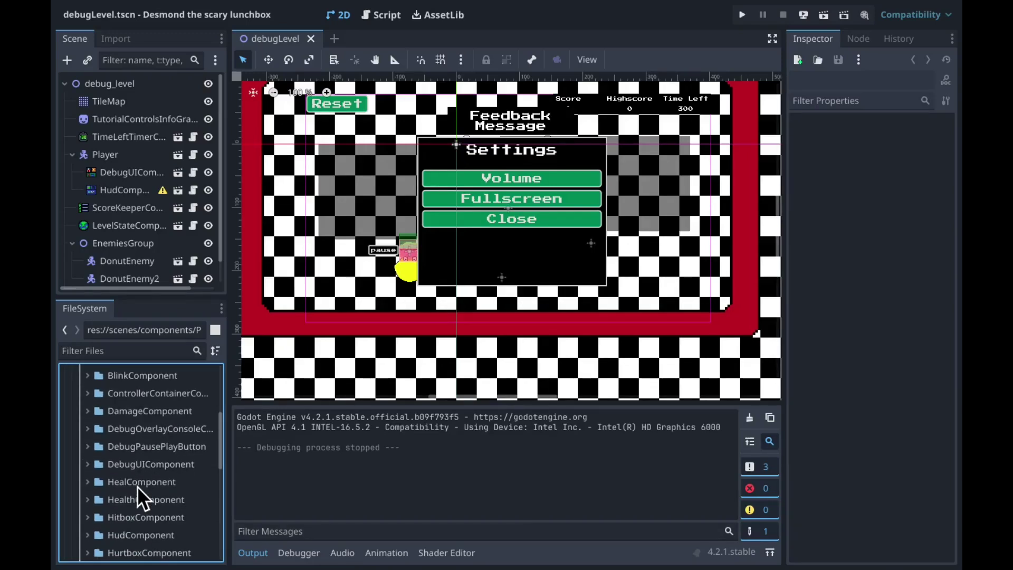
pyautogui.scroll(3, 138, 486)
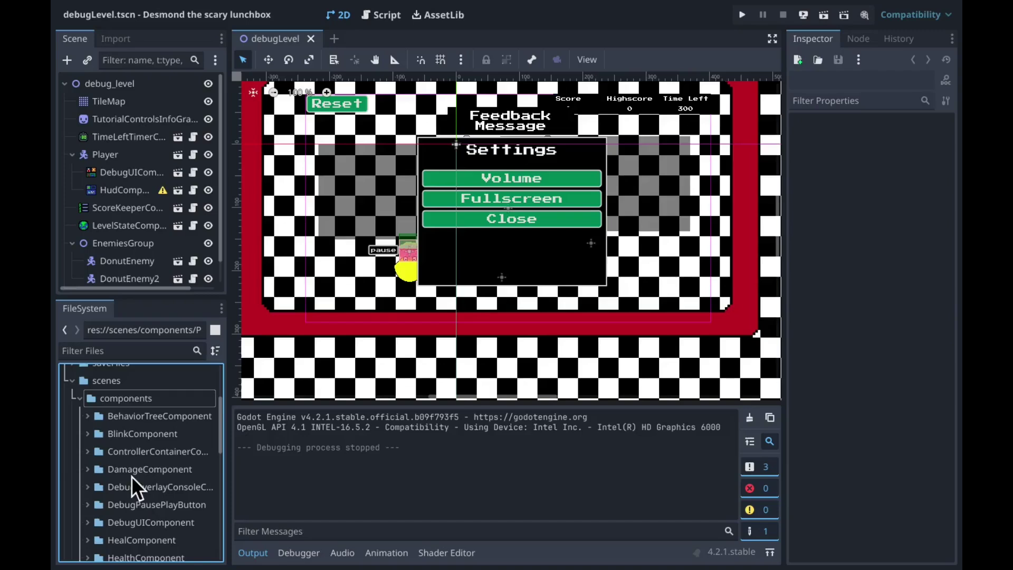
pyautogui.click(80, 399)
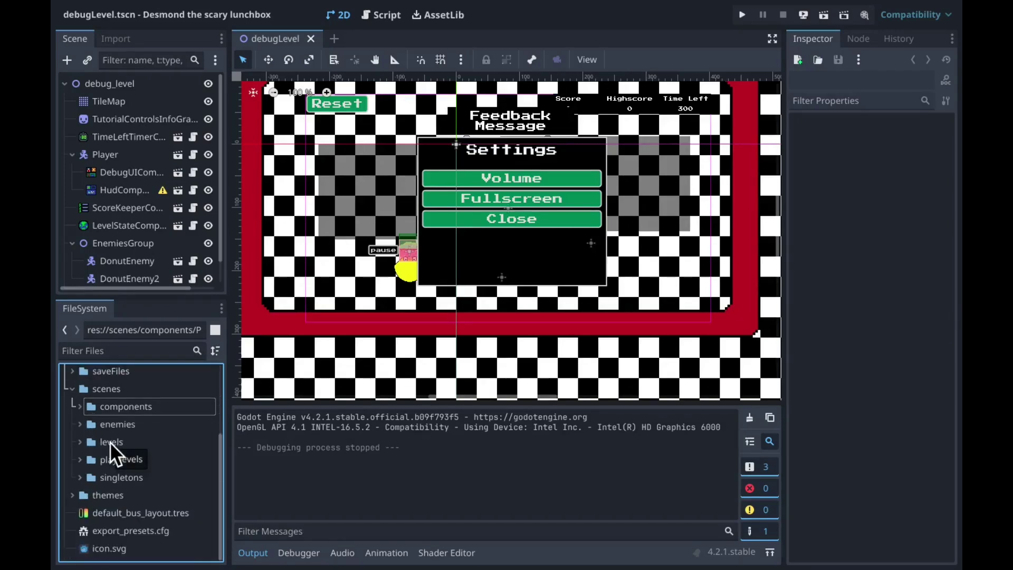
pyautogui.click(80, 406)
pyautogui.scroll(-4, 122, 451)
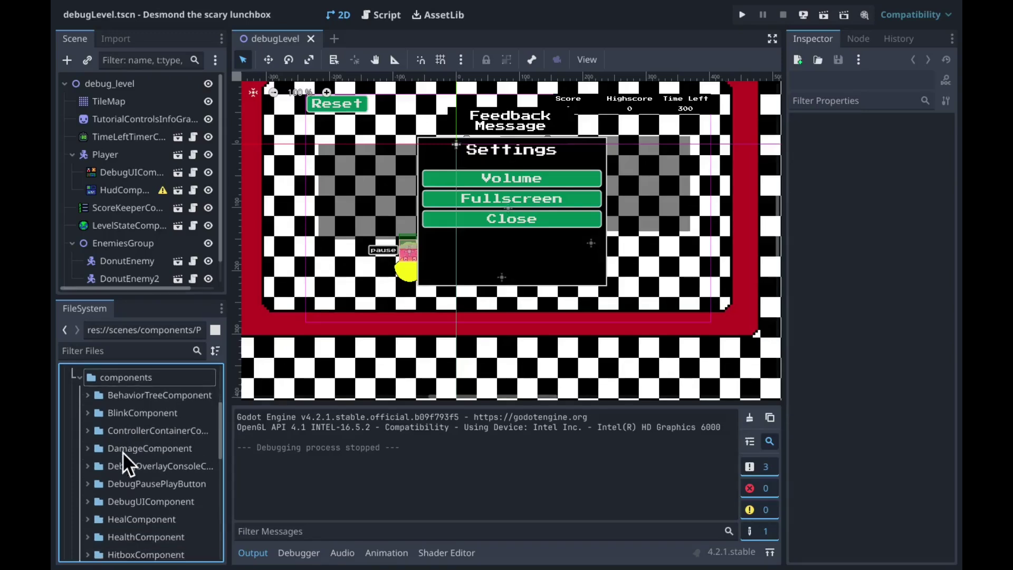
pyautogui.scroll(2, 122, 452)
pyautogui.scroll(1, 90, 394)
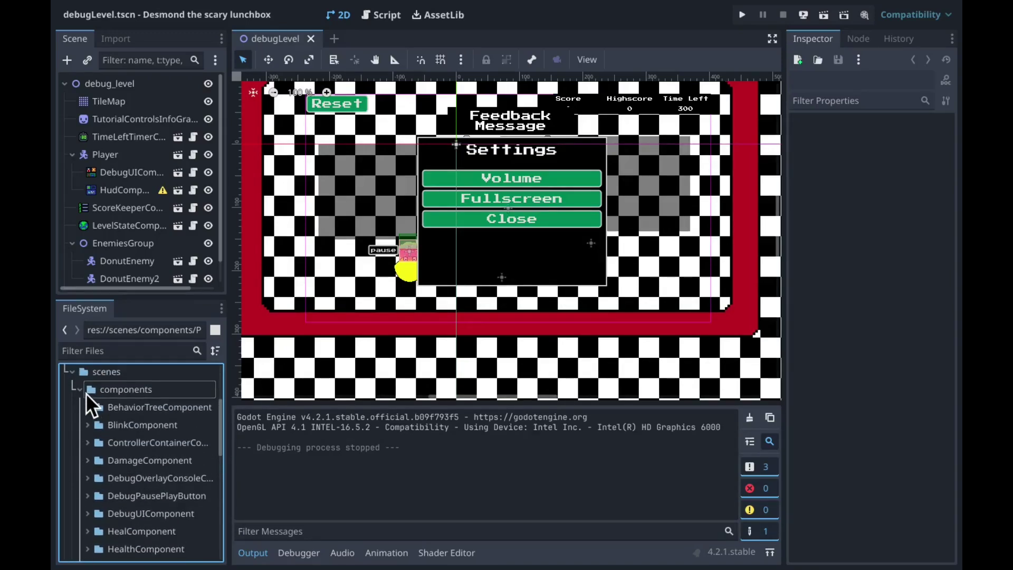
pyautogui.click(79, 390)
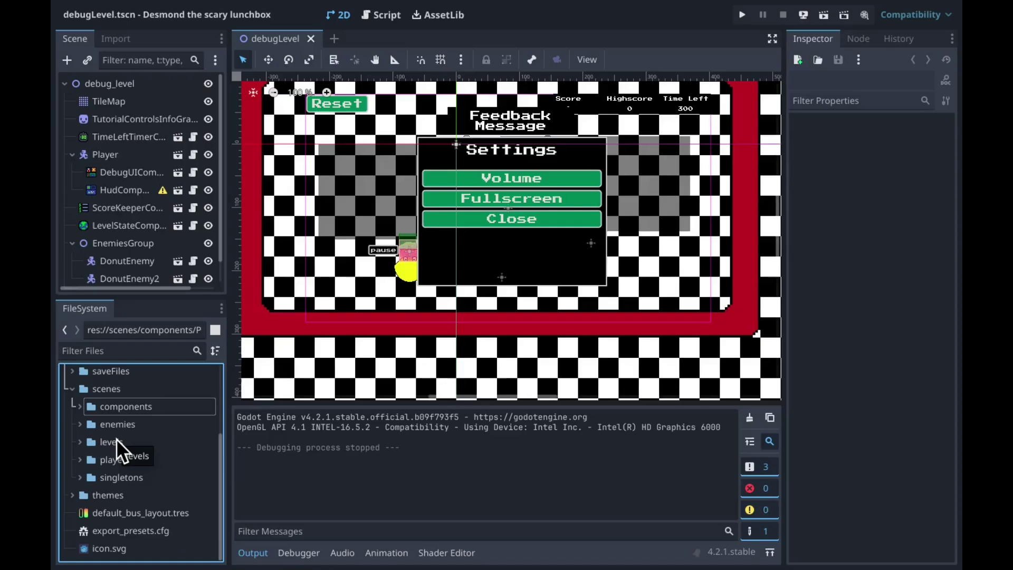
# - Expand the singletons folder to examine its contents, and collapse it again
pyautogui.click(80, 478)
pyautogui.scroll(-2, 144, 476)
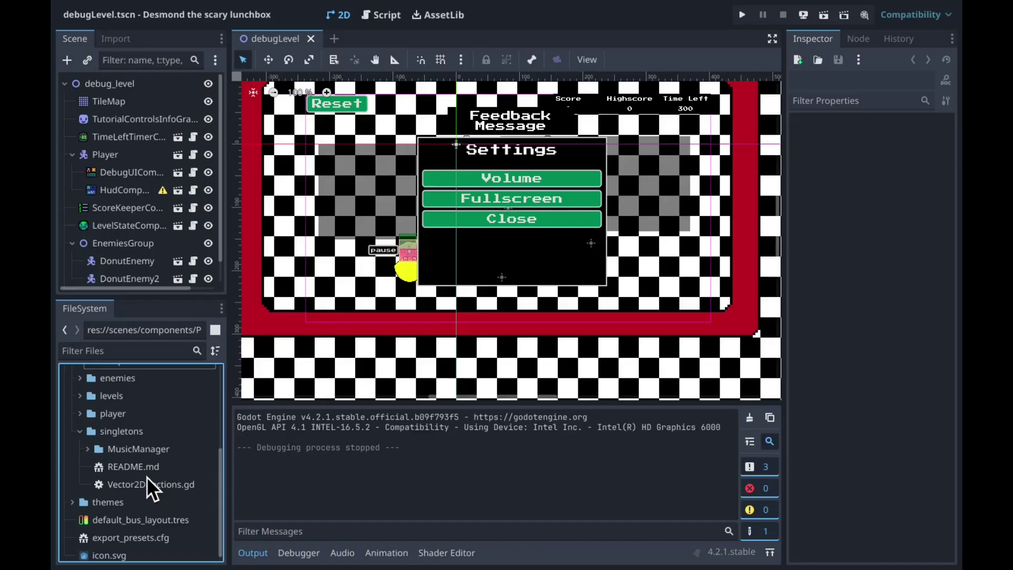
pyautogui.scroll(-1, 147, 484)
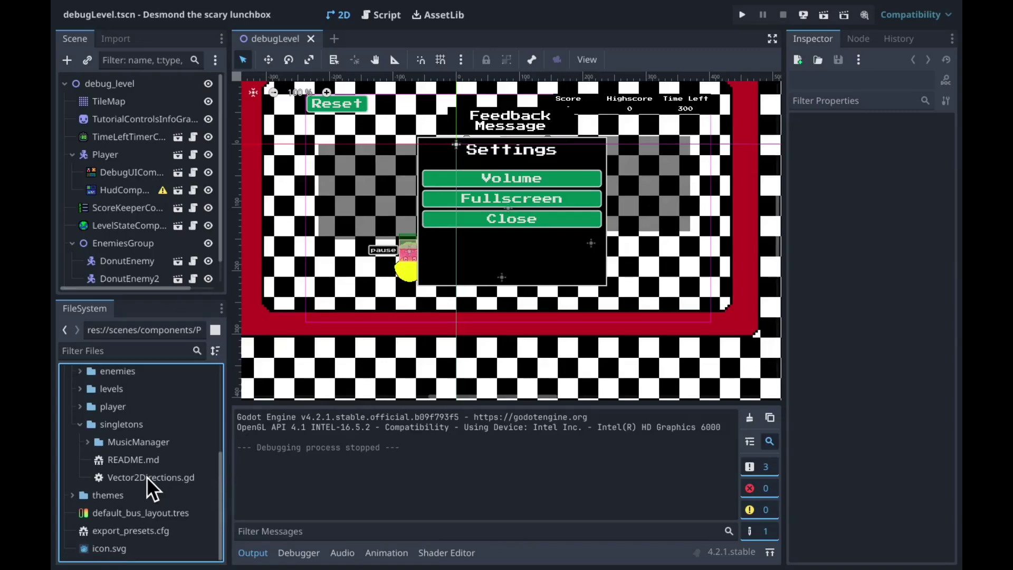
pyautogui.click(80, 424)
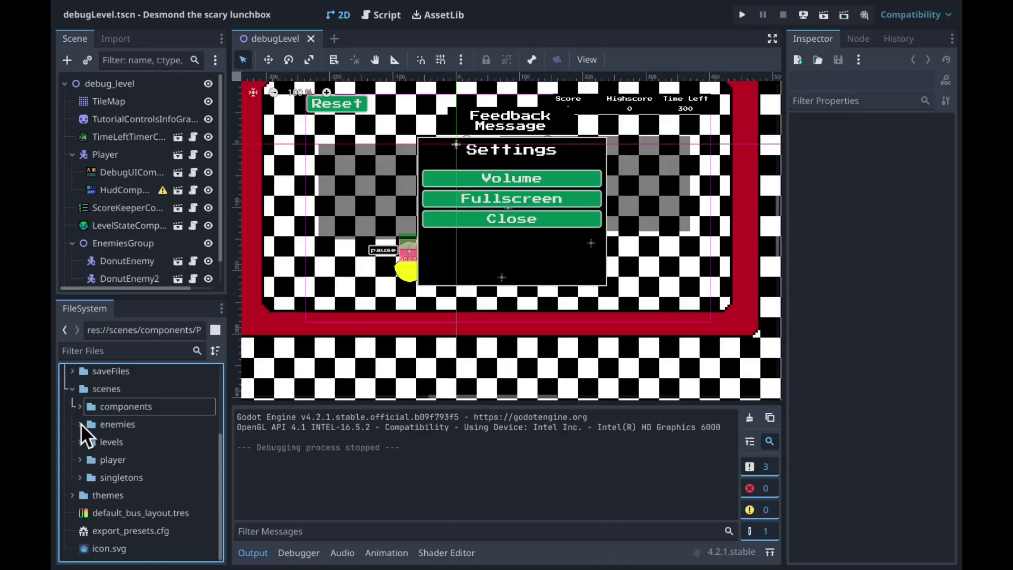
# - Expand the themes folder to examine its theme resources, and collapse the scenes folder
pyautogui.click(72, 495)
pyautogui.scroll(-3, 122, 489)
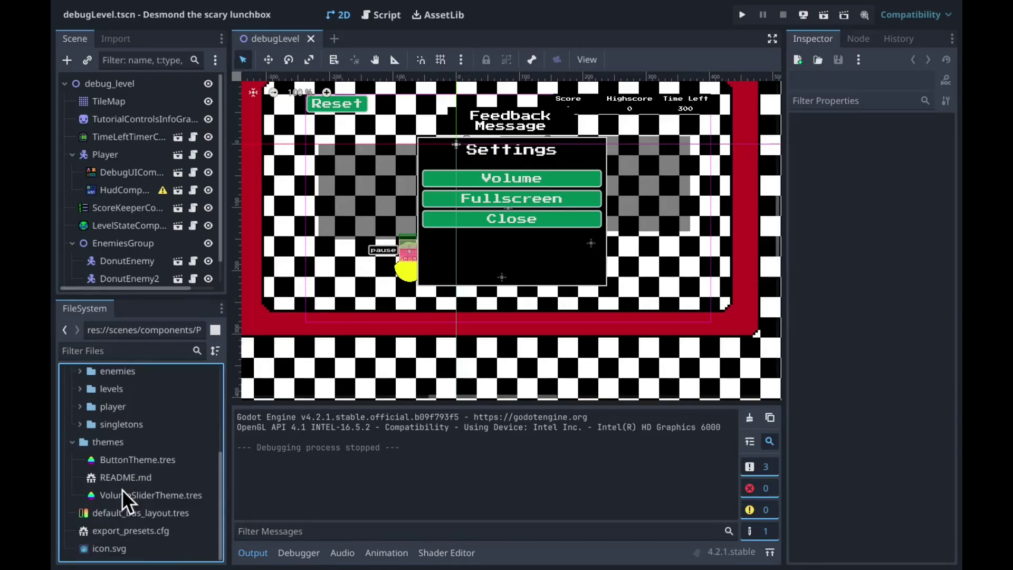
pyautogui.scroll(5, 132, 454)
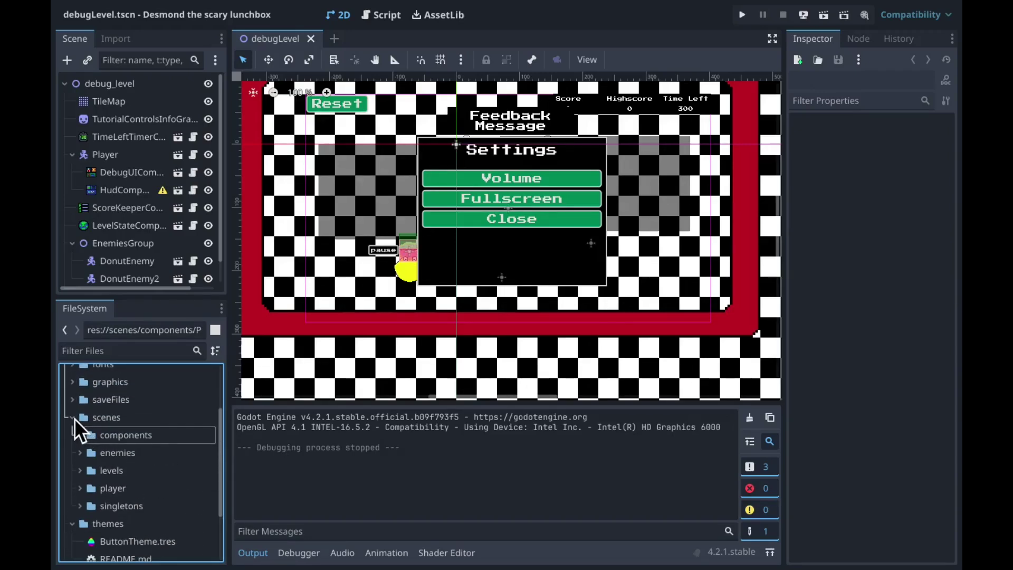
pyautogui.click(73, 419)
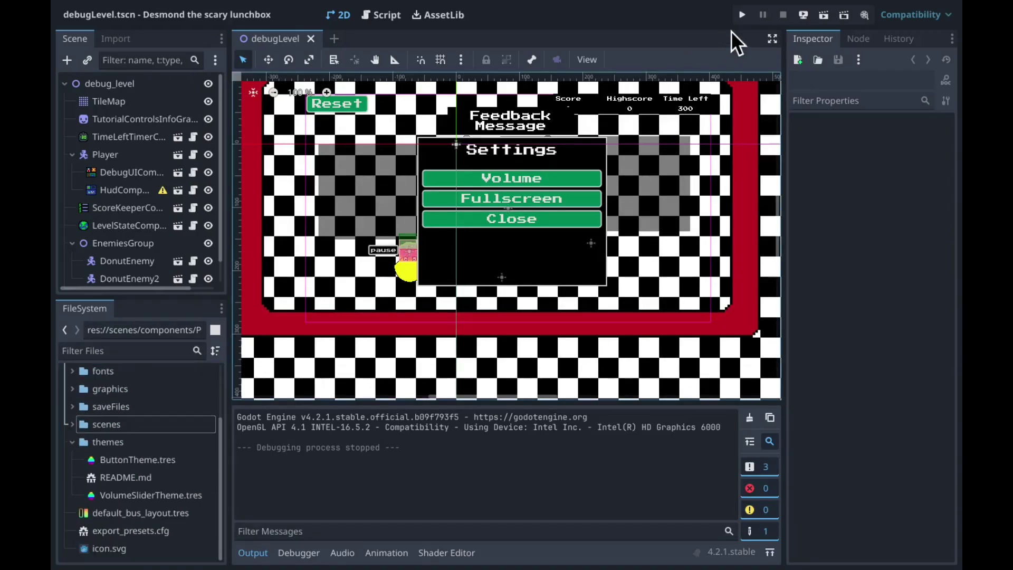
# - Run the project and switch the game to fullscreen from its in-game Settings menu
pyautogui.click(742, 14)
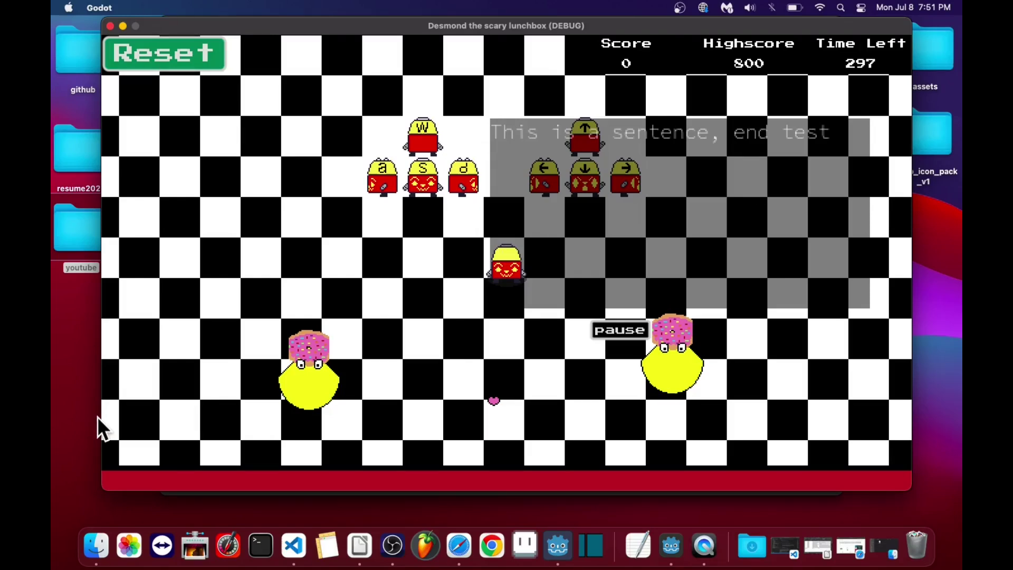
pyautogui.press('Escape')
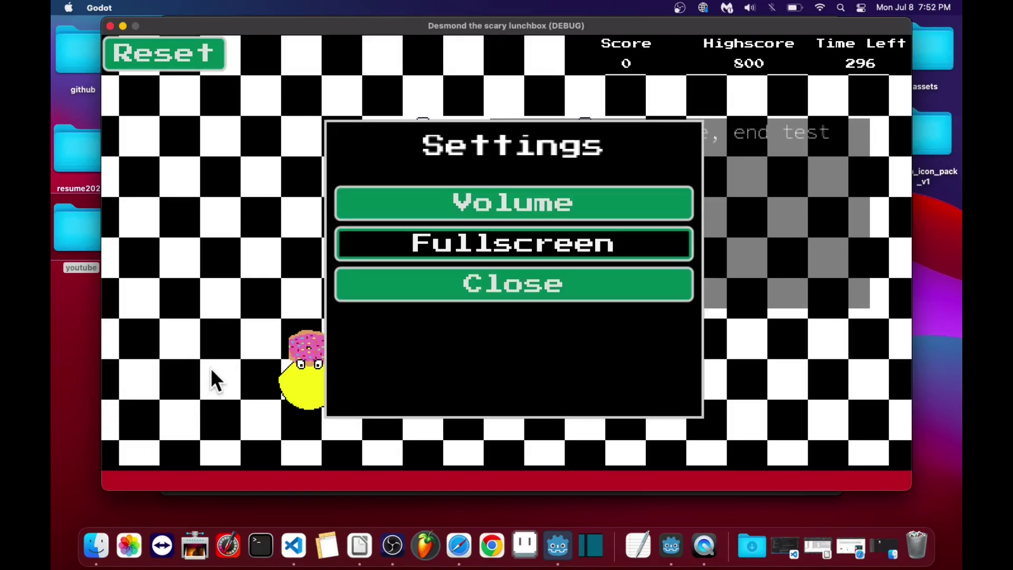
pyautogui.press('Return')
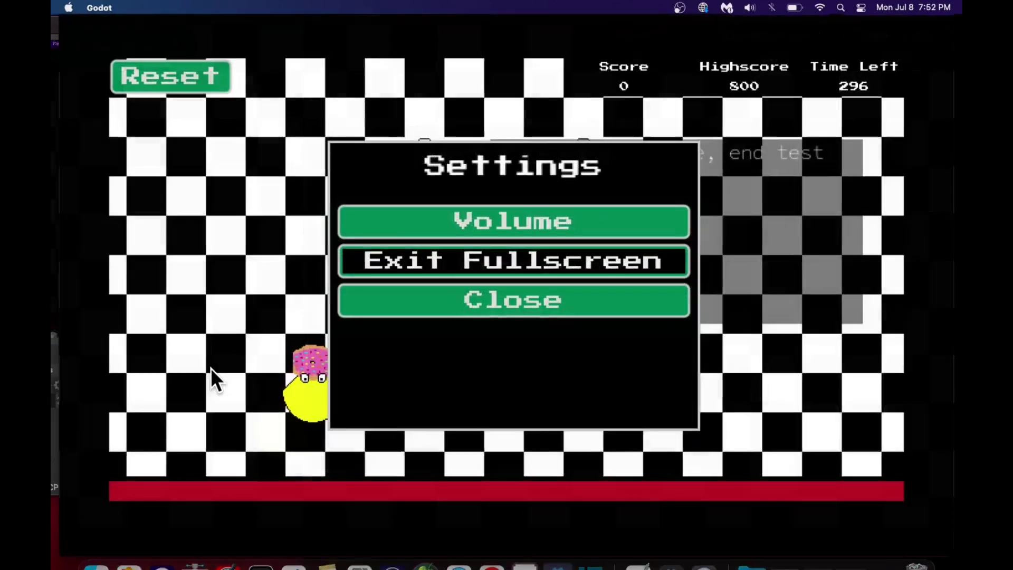
# - Open the game's volume settings and raise the Master Volume slightly, trying the slider in both directions
pyautogui.press('Up')
pyautogui.press('Return')
pyautogui.press('Down')
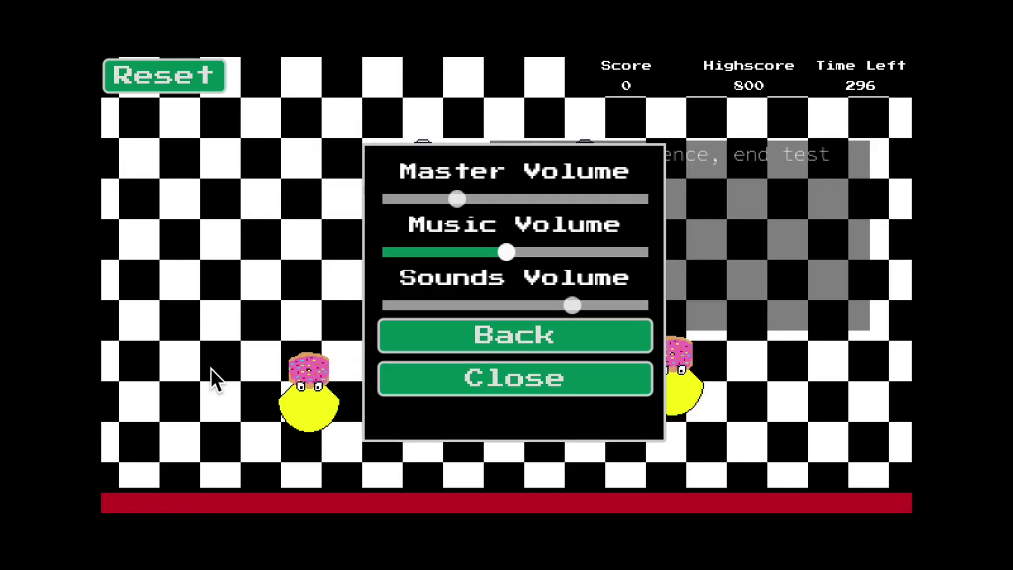
pyautogui.press('Up')
pyautogui.press('Right')
pyautogui.press('Right')
pyautogui.press('Right')
pyautogui.press('Right')
pyautogui.press('Right')
pyautogui.press('Right')
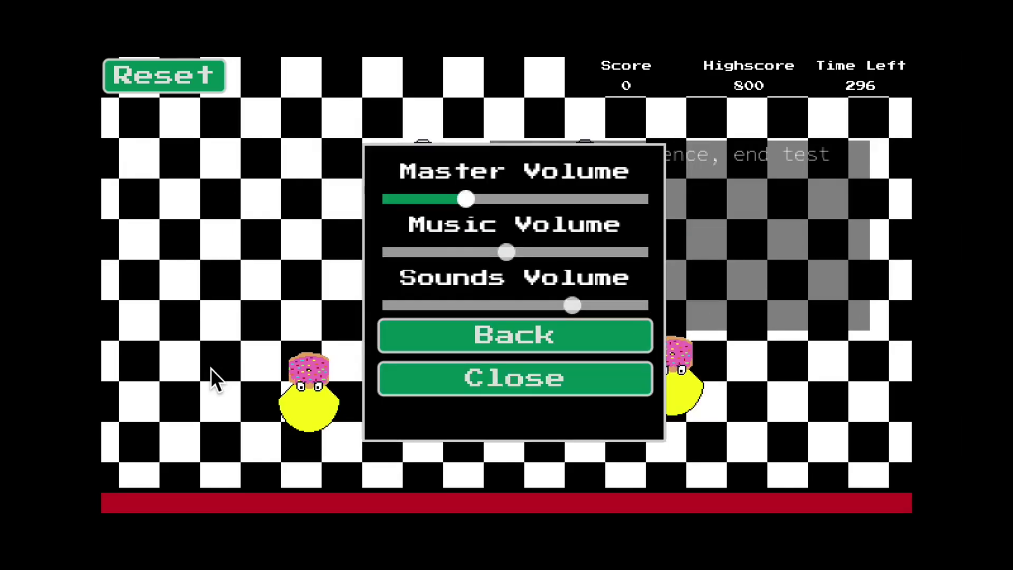
pyautogui.press('Left')
pyautogui.press('Left')
pyautogui.press('Left')
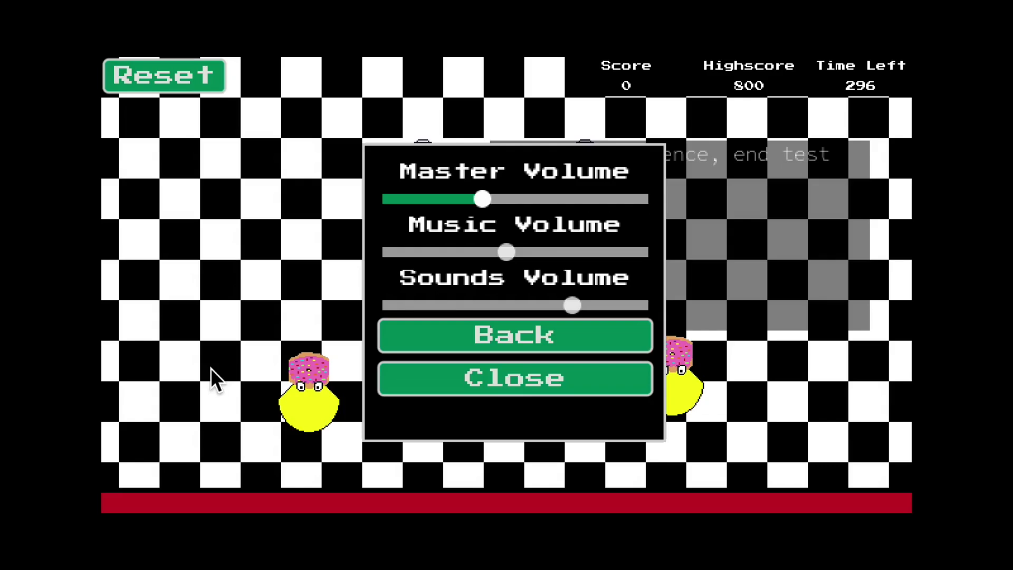
pyautogui.press('Left')
pyautogui.press('Left')
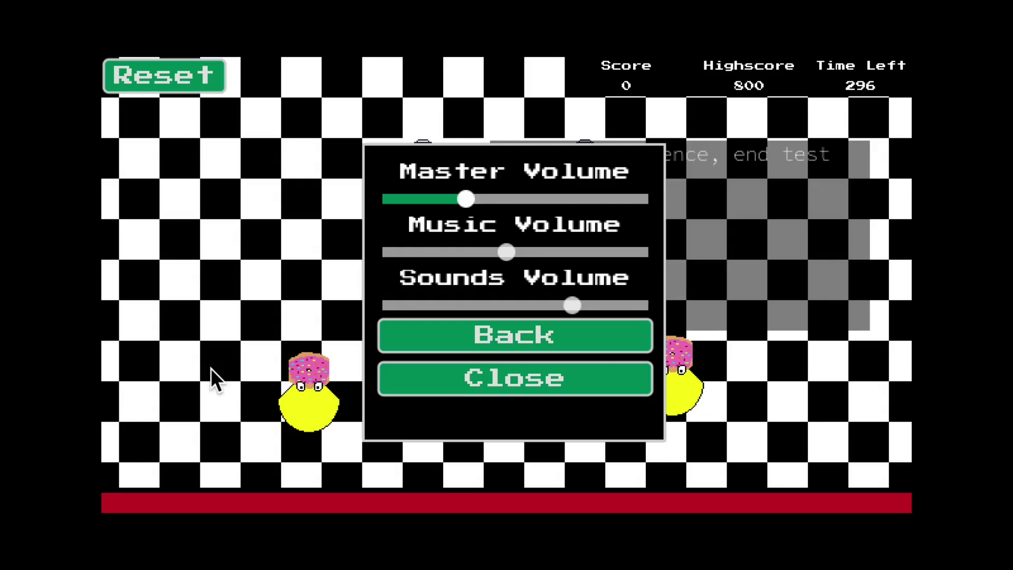
# - Cycle the focus among the Master, Music and Sounds Volume sliders to examine how the volume settings are navigated
pyautogui.press('Down')
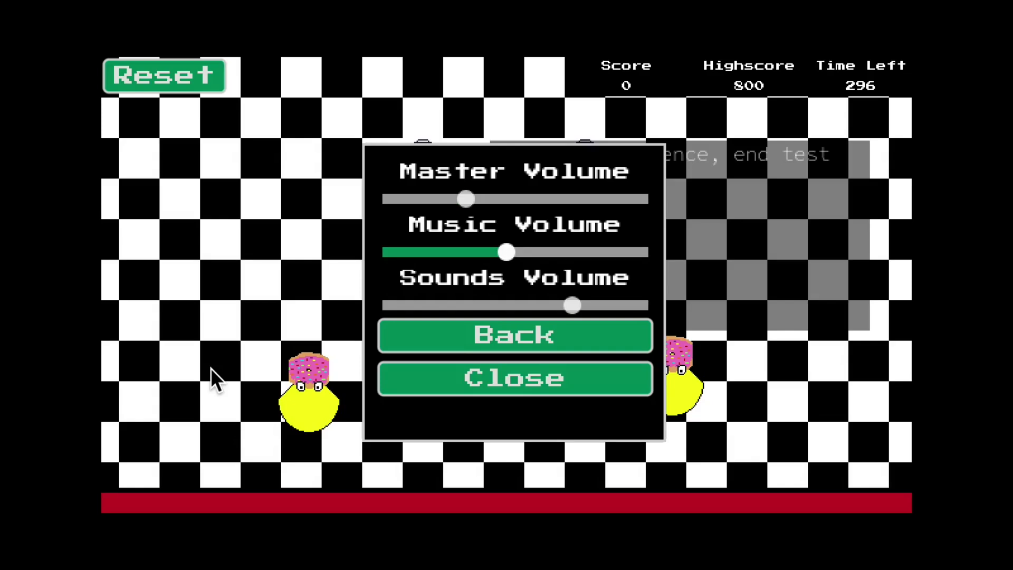
pyautogui.press('Down')
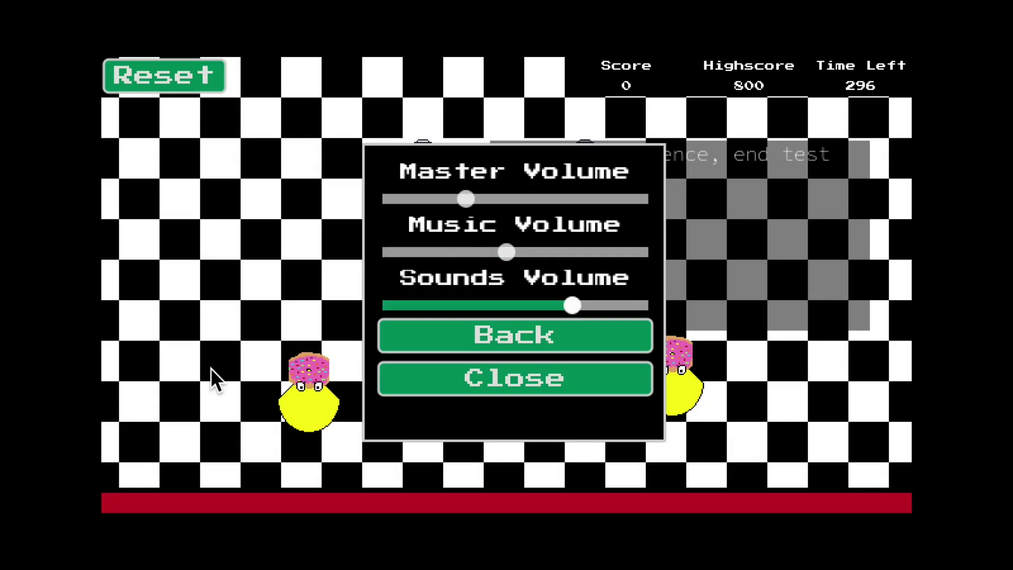
pyautogui.press('Up')
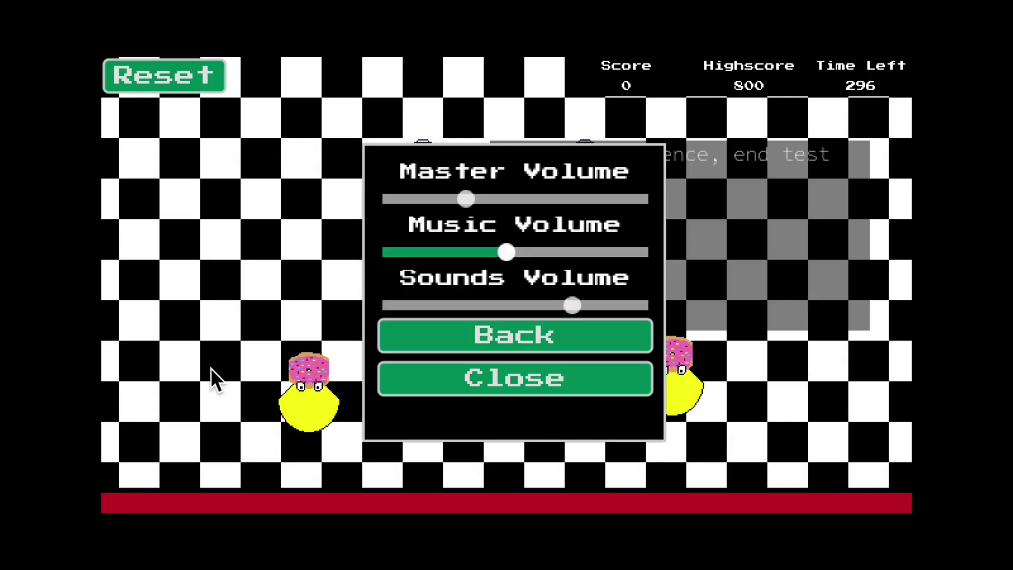
pyautogui.press('Down')
pyautogui.press('Up')
pyautogui.press('Up')
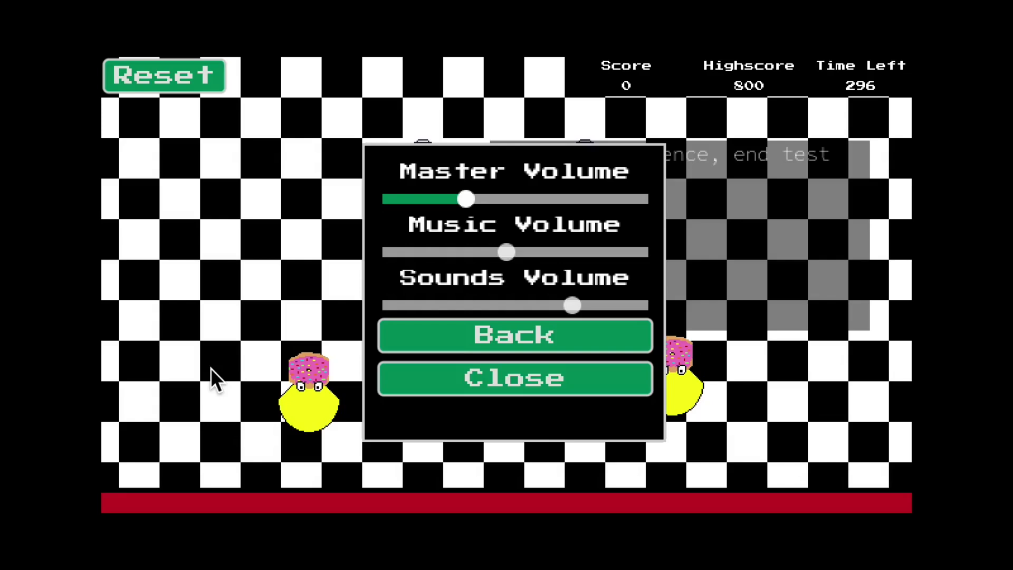
pyautogui.press('Down')
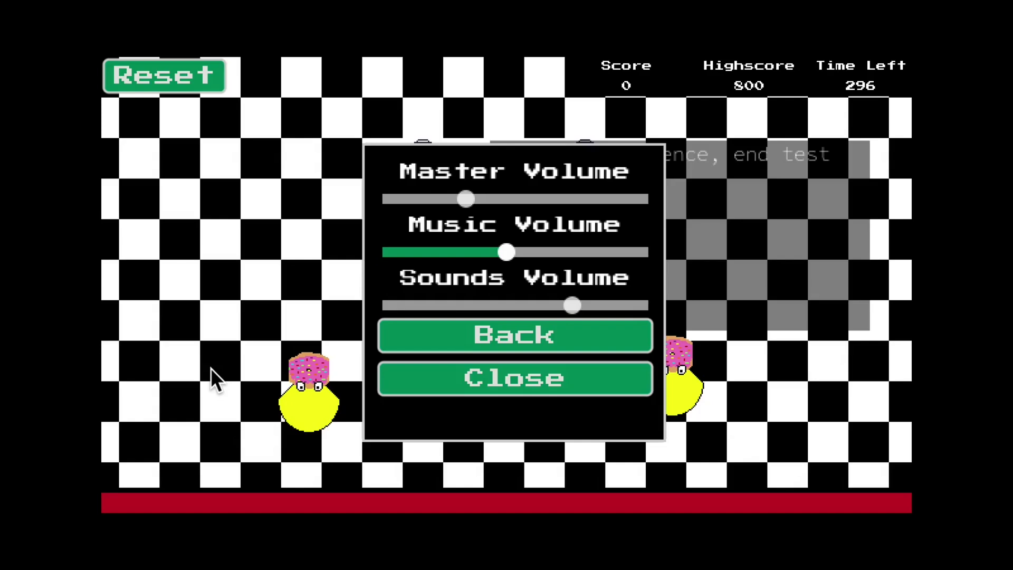
pyautogui.press('Down')
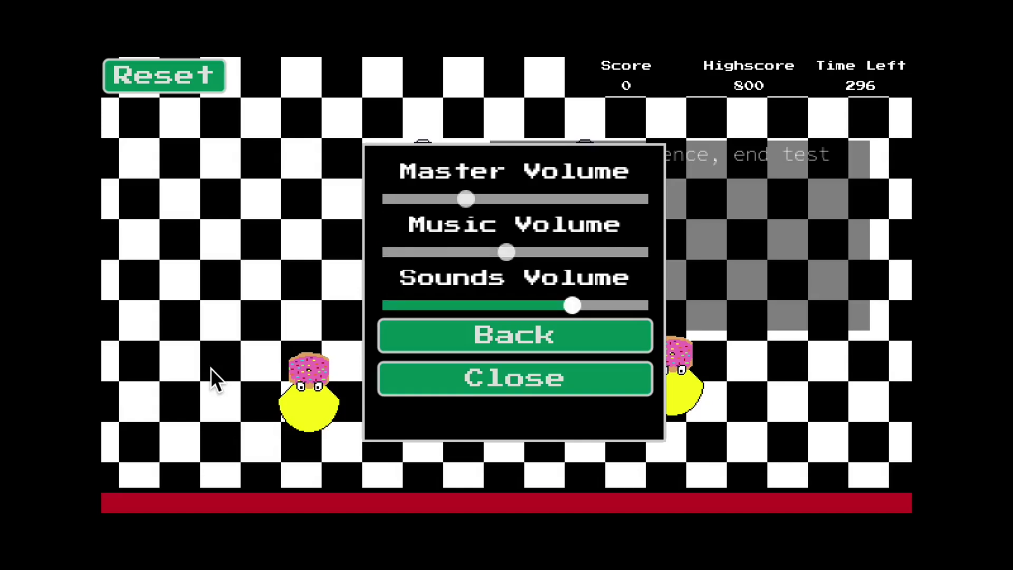
pyautogui.press('Down')
pyautogui.press('Up')
pyautogui.press('Up')
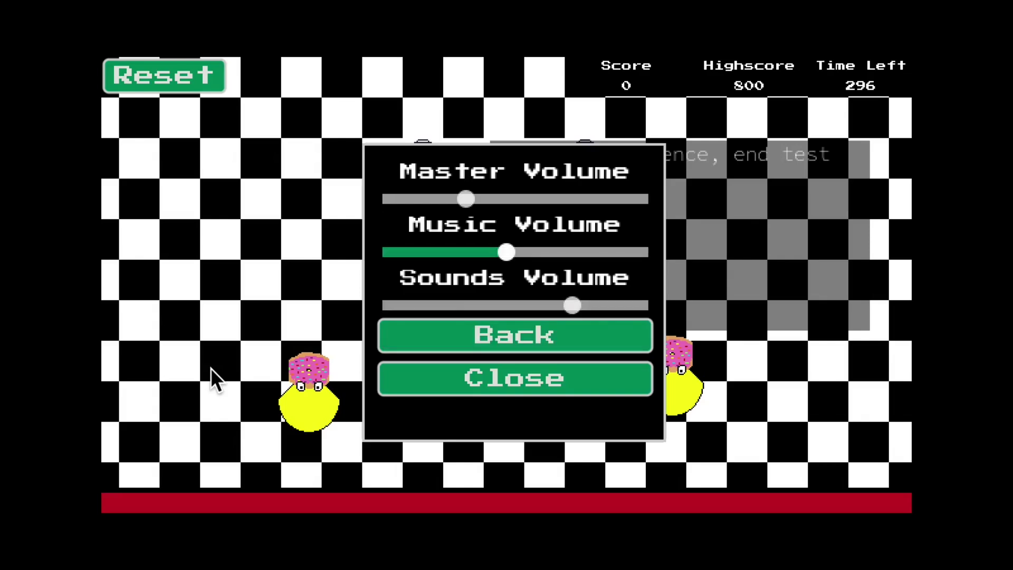
pyautogui.press('Up')
pyautogui.press('Down')
pyautogui.press('Down')
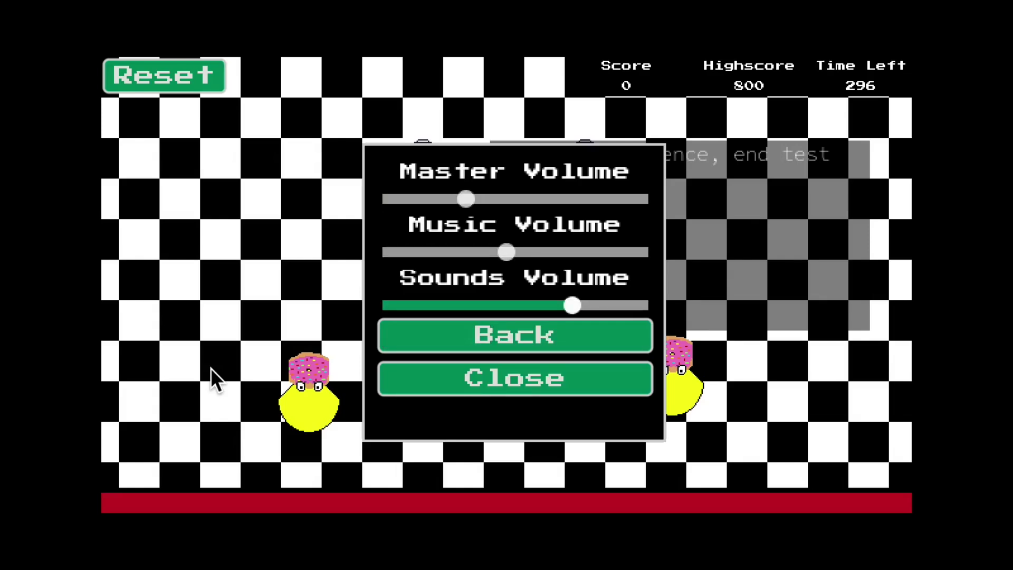
# - Go back from the volume settings to the game's main Settings menu and close it
pyautogui.press('Down')
pyautogui.press('Return')
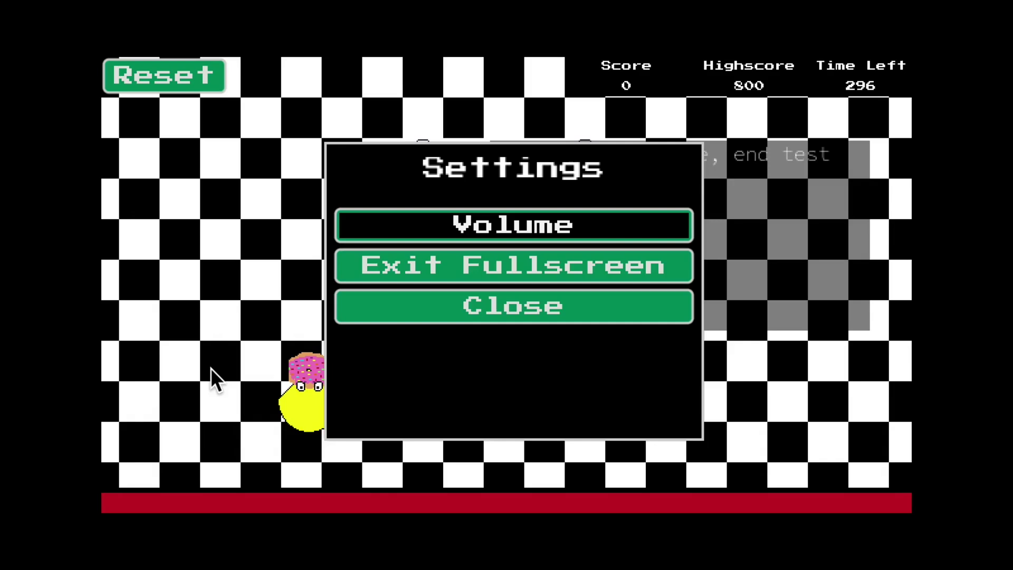
pyautogui.press('Down')
pyautogui.press('Down')
pyautogui.press('Return')
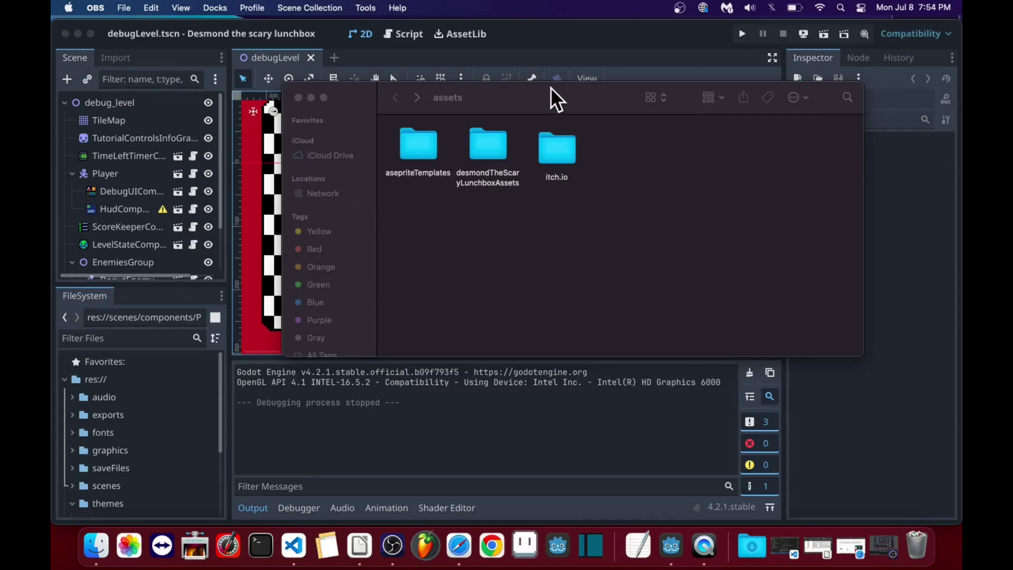
# - Switch to the assets folder in Finder, reposition its window, and look inside asepriteTemplates before returning to assets
pyautogui.moveTo(543, 92); pyautogui.dragTo(522, 99)
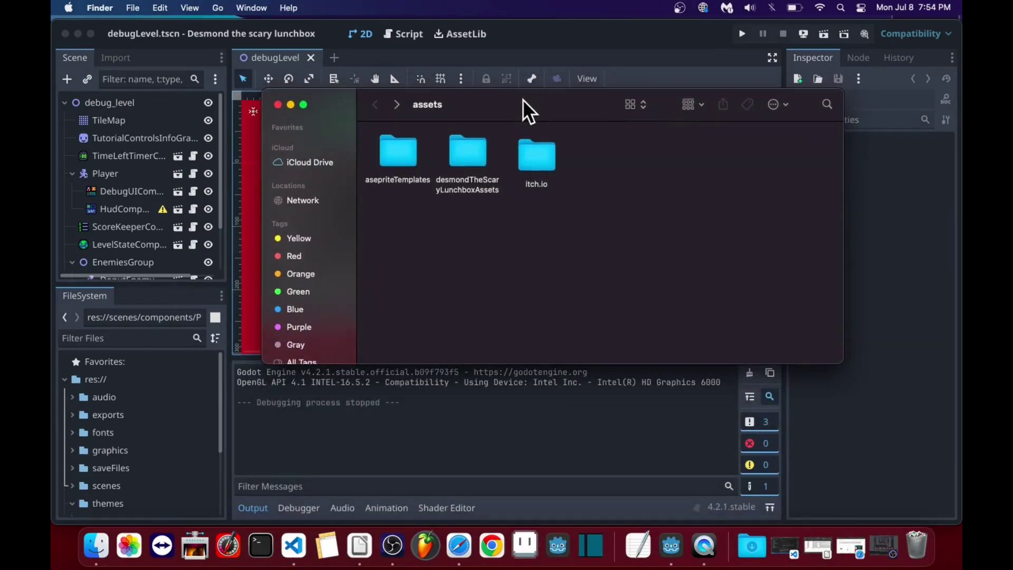
pyautogui.doubleClick(401, 146)
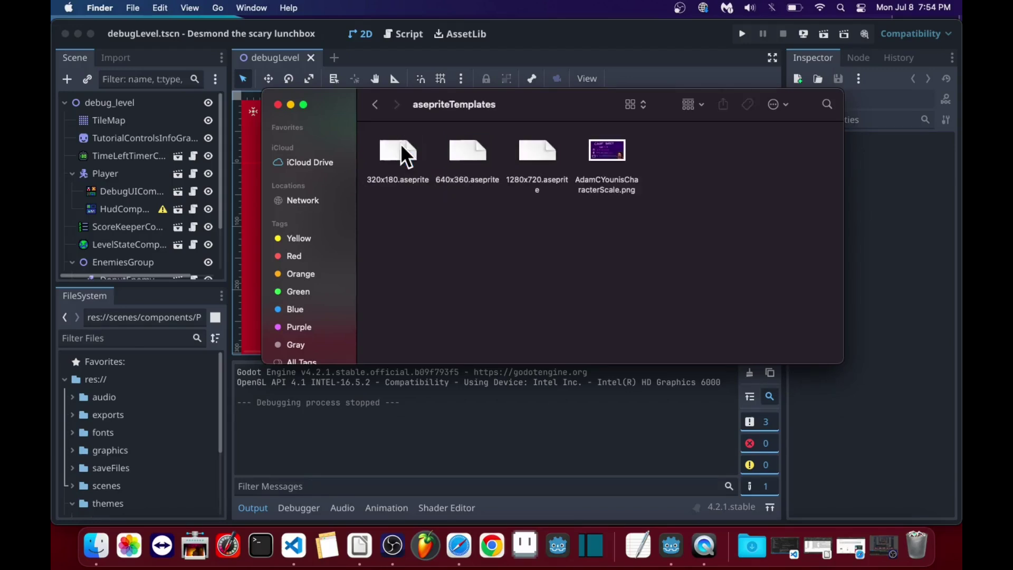
pyautogui.click(374, 103)
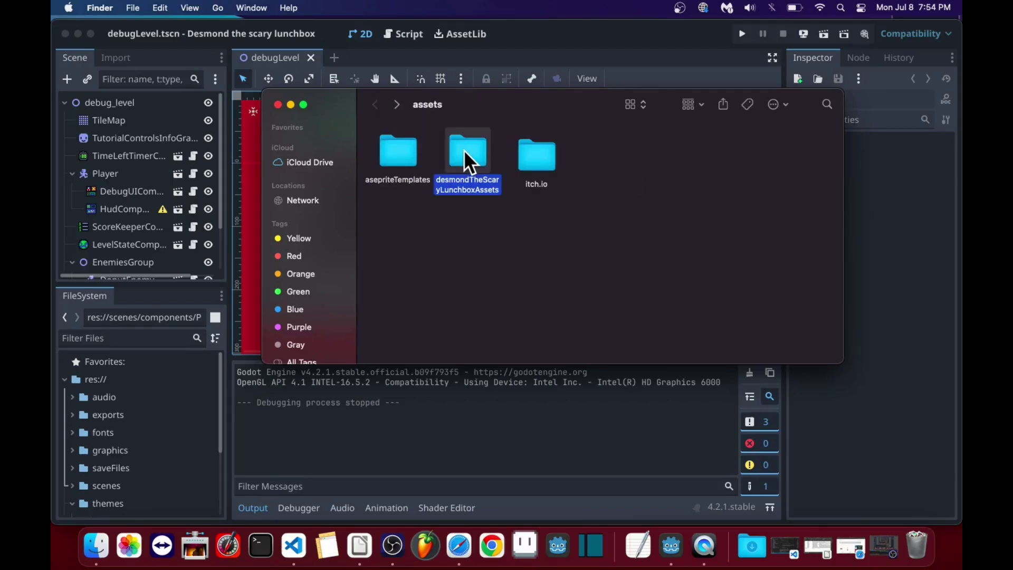
# - Open the desmond folder inside desmondTheScaryLunchboxAssets and examine its gameover subfolder, returning to the desmond folder
pyautogui.doubleClick(464, 151)
pyautogui.doubleClick(395, 153)
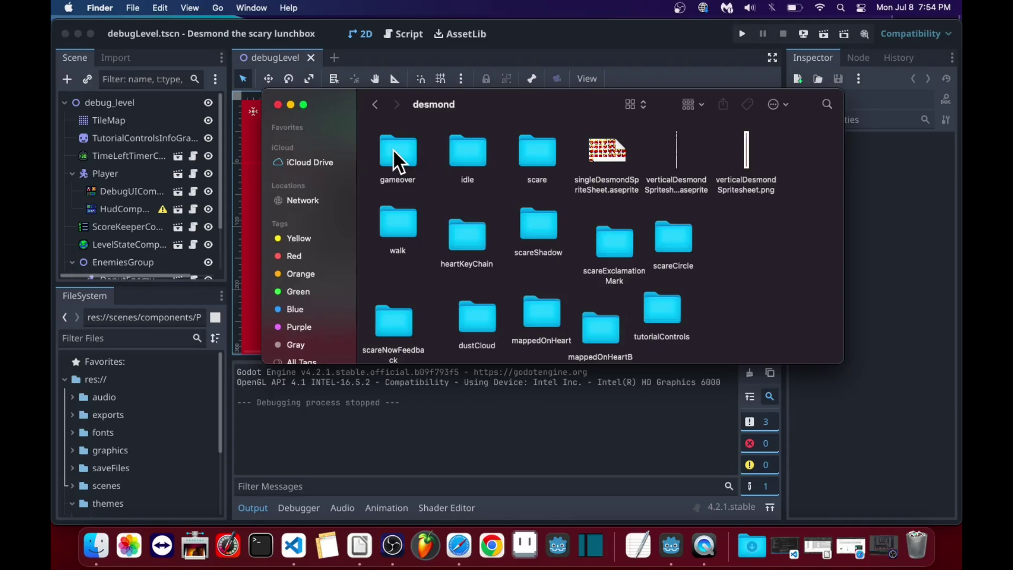
pyautogui.doubleClick(392, 149)
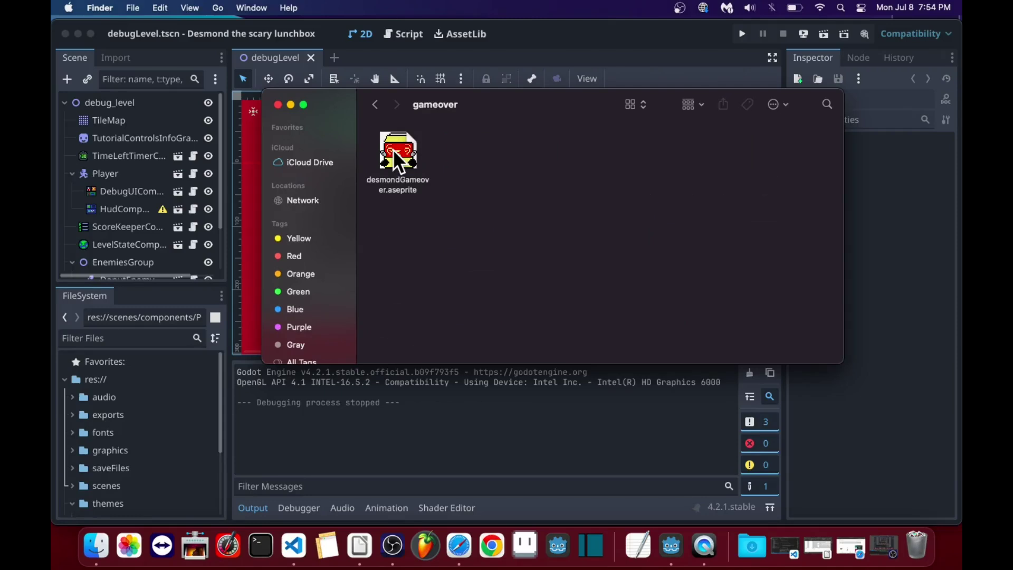
pyautogui.click(376, 104)
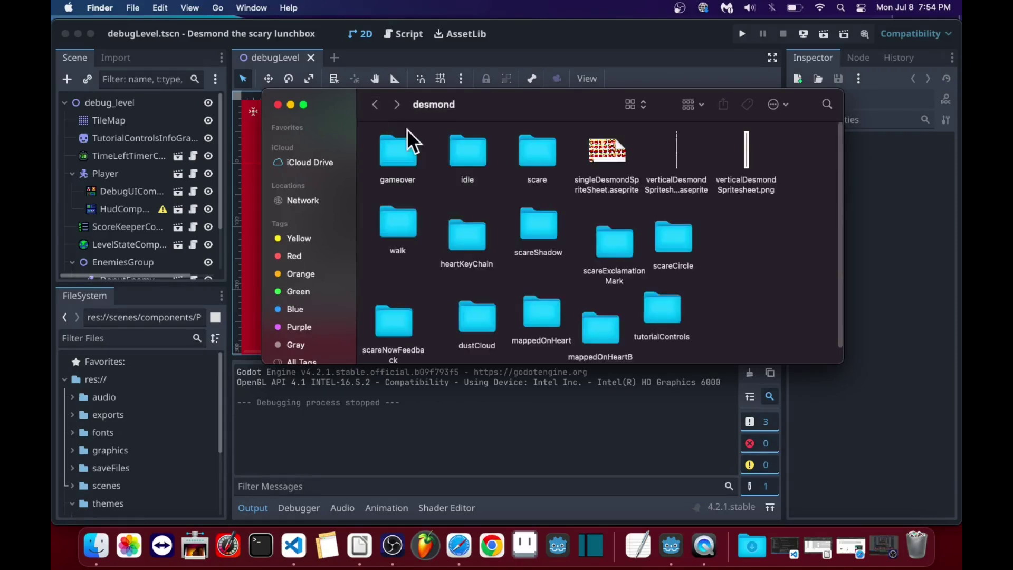
# - Examine the sprite files in the idle, scare and walk subfolders, returning to the desmond folder after each
pyautogui.doubleClick(470, 154)
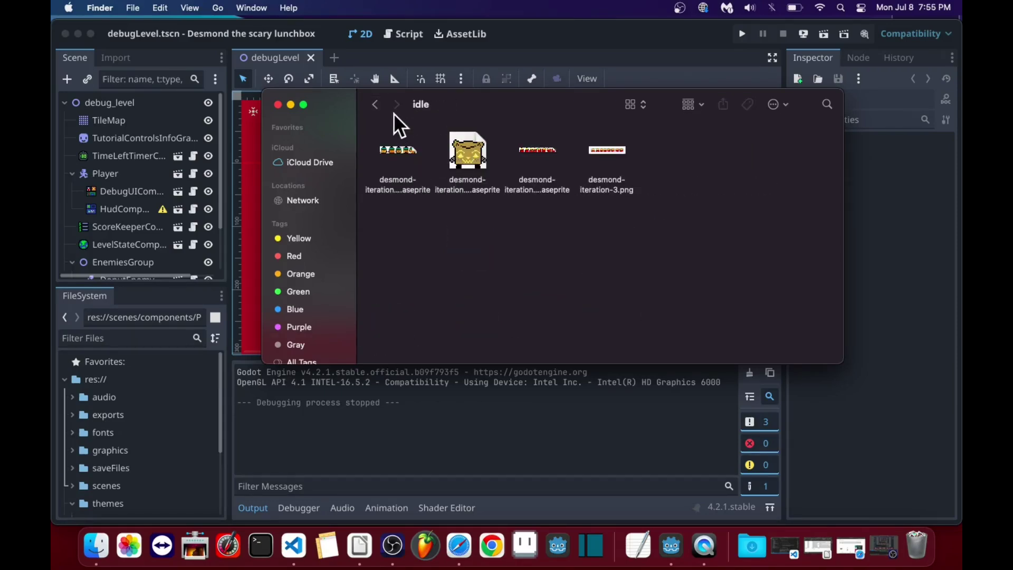
pyautogui.click(374, 103)
pyautogui.doubleClick(537, 156)
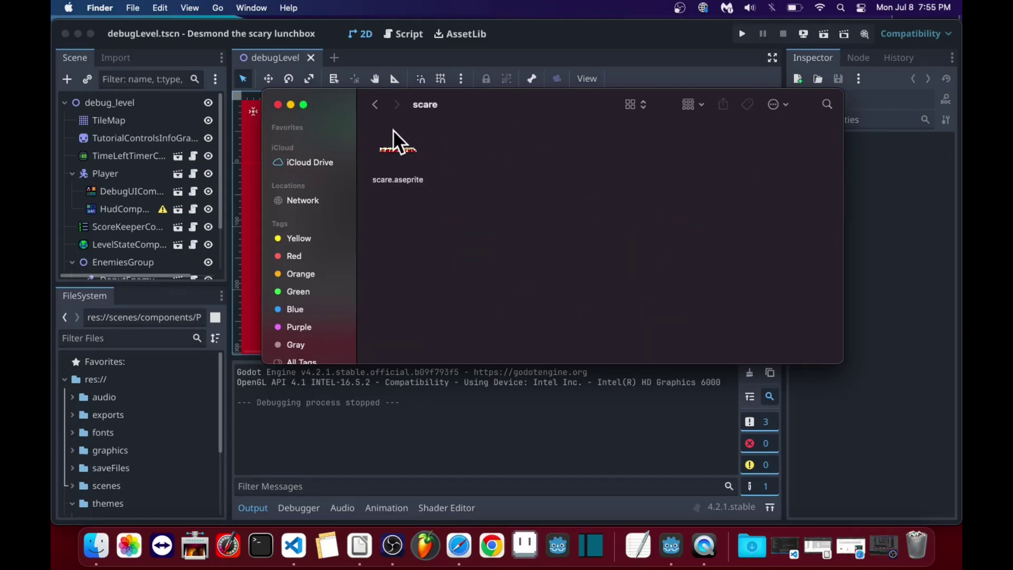
pyautogui.click(375, 104)
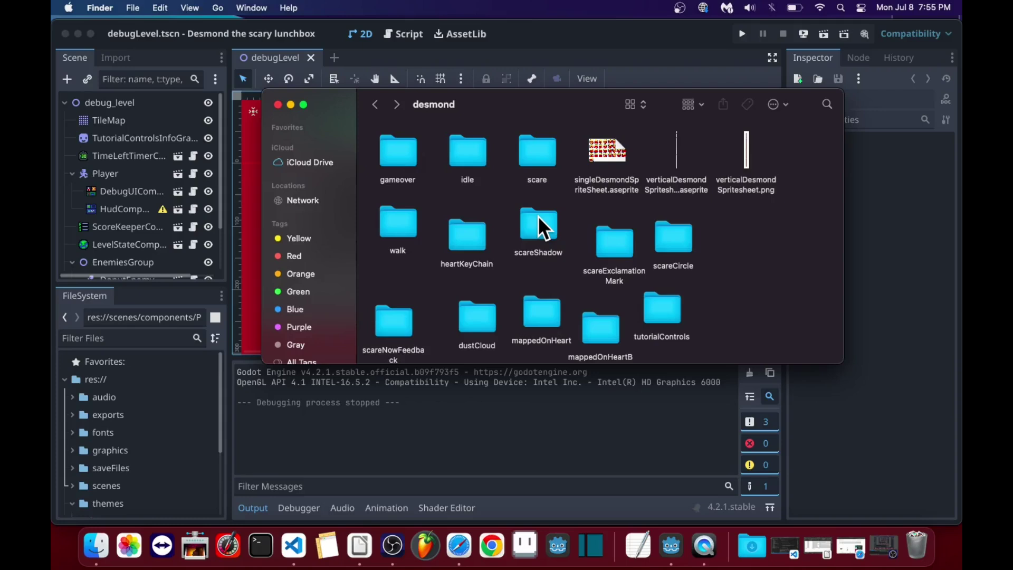
pyautogui.doubleClick(397, 224)
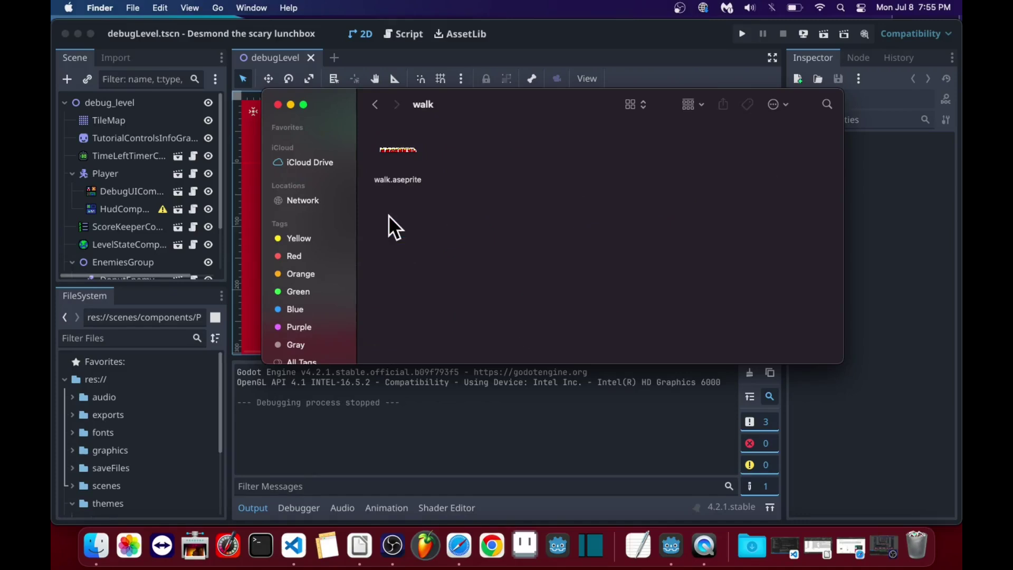
pyautogui.click(373, 103)
# - Examine the files in the heartKeyChain, scareShadow and scareCircle subfolders of the desmond folder
pyautogui.doubleClick(473, 236)
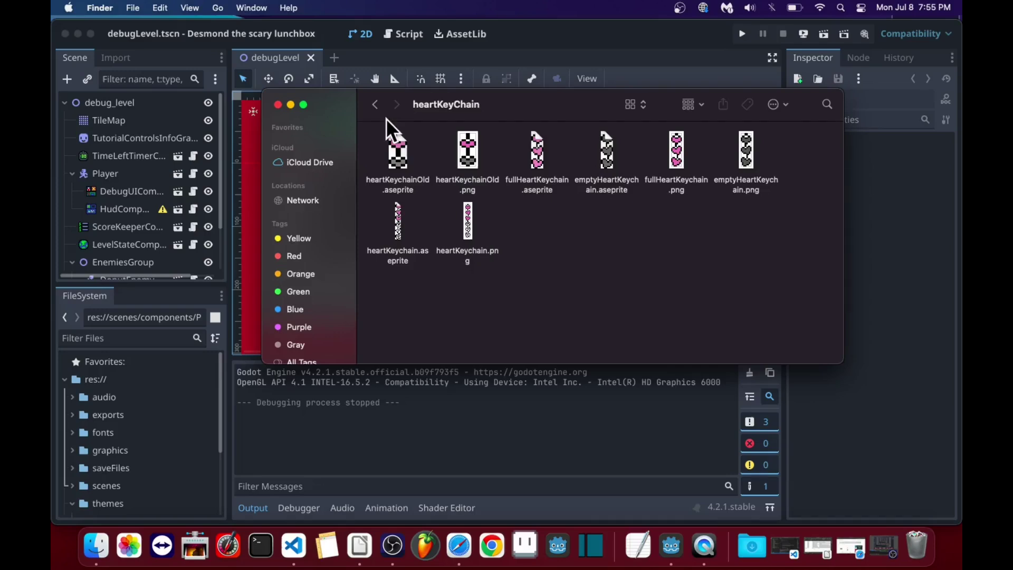
pyautogui.click(375, 106)
pyautogui.click(534, 231)
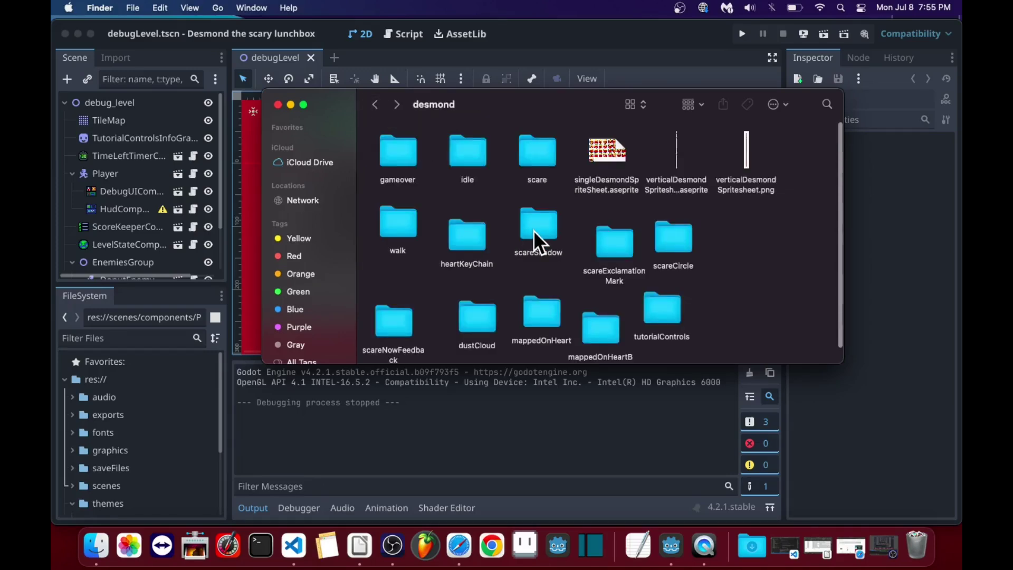
pyautogui.doubleClick(533, 231)
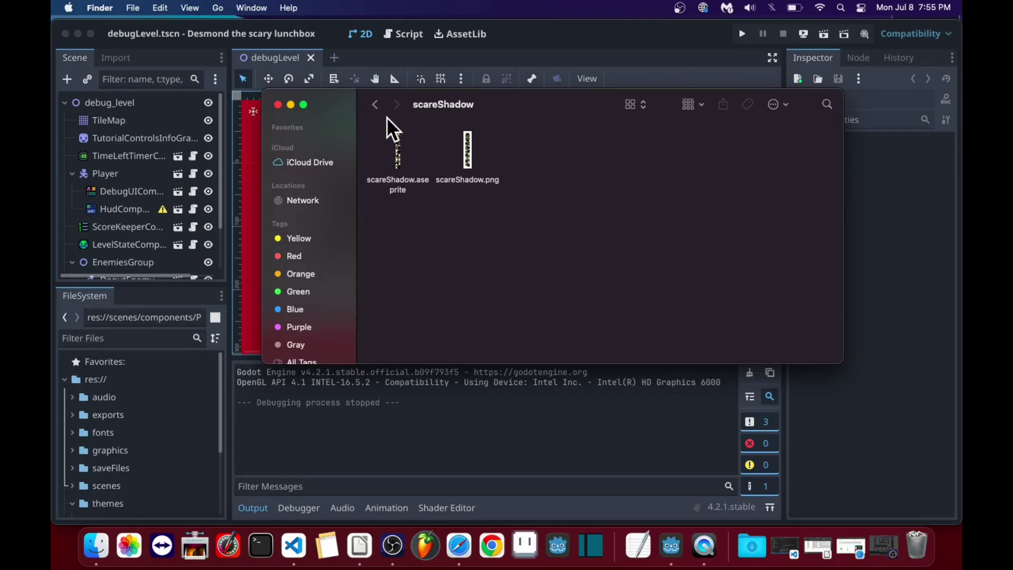
pyautogui.click(375, 105)
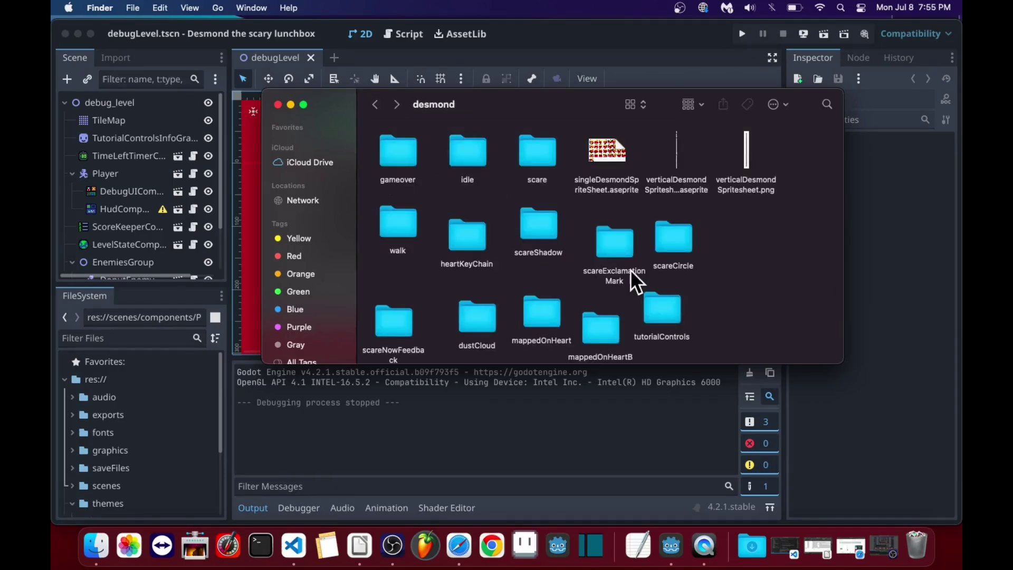
pyautogui.doubleClick(672, 228)
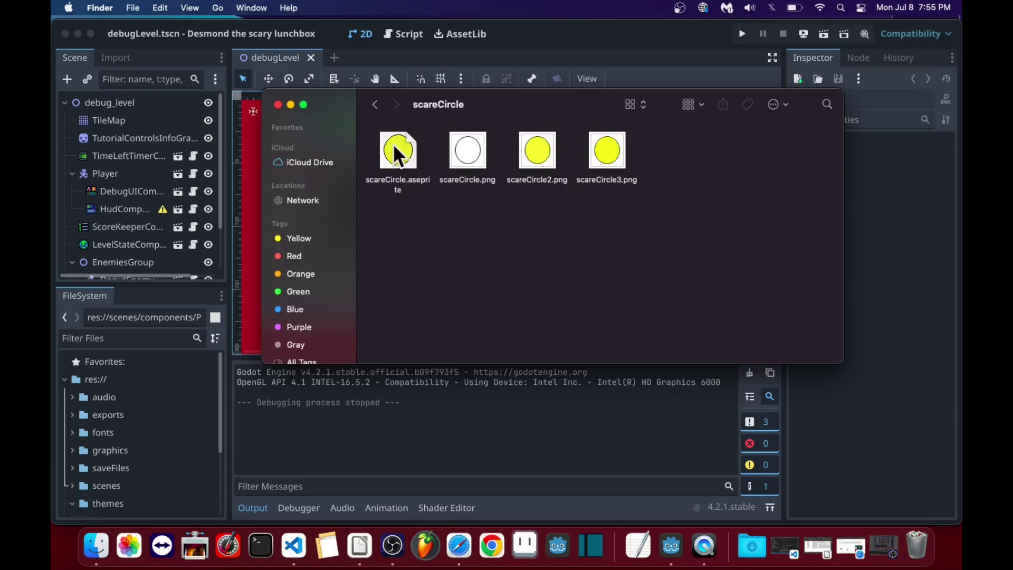
# - Go back to the desmond folder, look inside its mappedOnHeartB subfolder, and close the Finder window
pyautogui.click(380, 106)
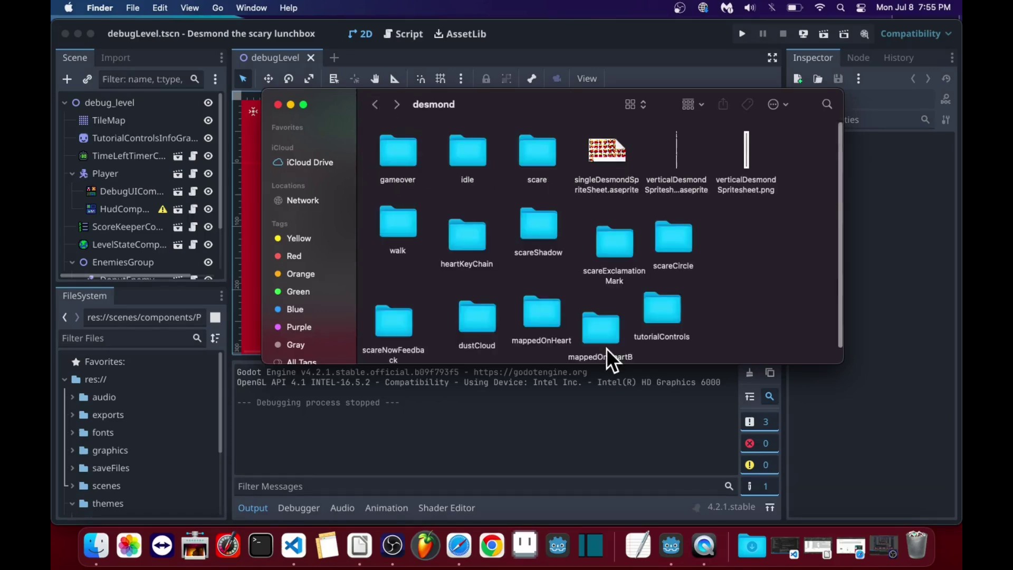
pyautogui.doubleClick(604, 329)
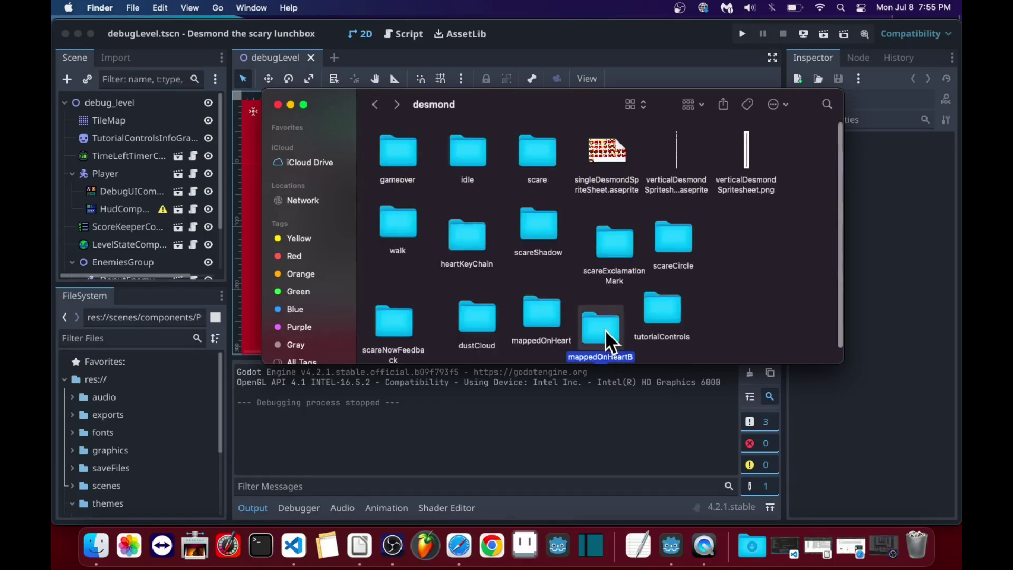
pyautogui.click(375, 102)
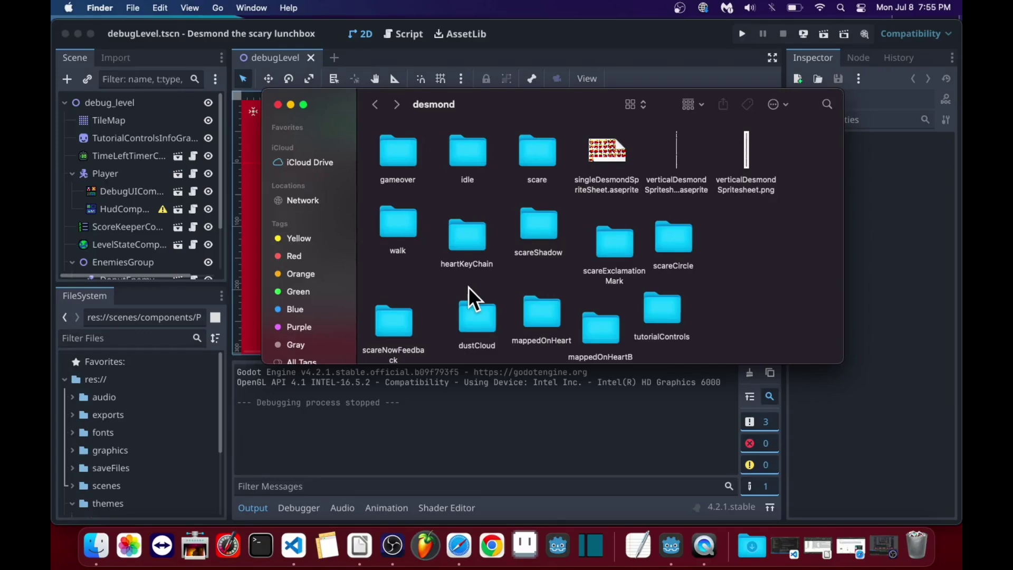
pyautogui.click(278, 105)
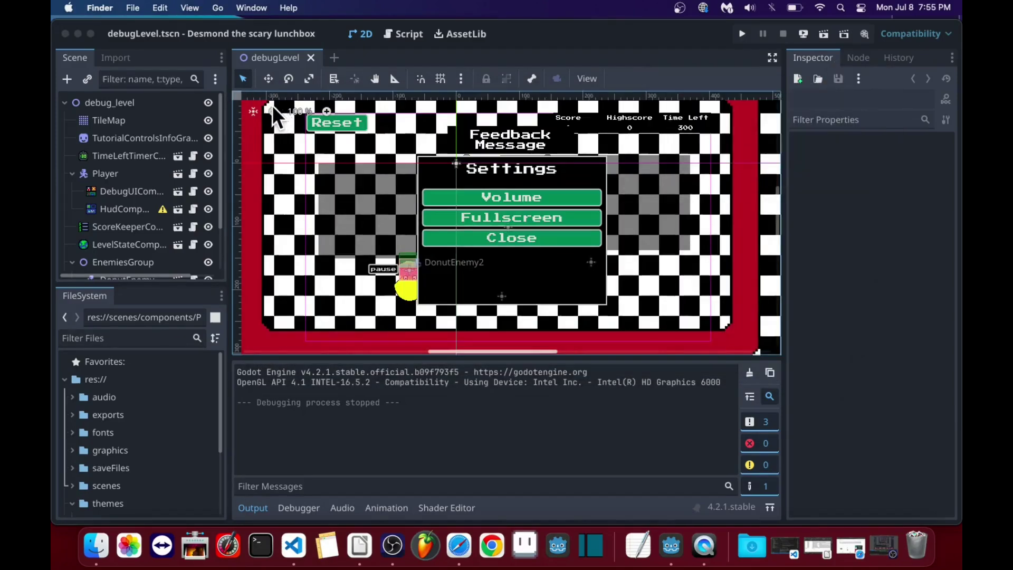
pyautogui.scroll(-2, 110, 208)
pyautogui.scroll(2, 110, 207)
pyautogui.click(194, 191)
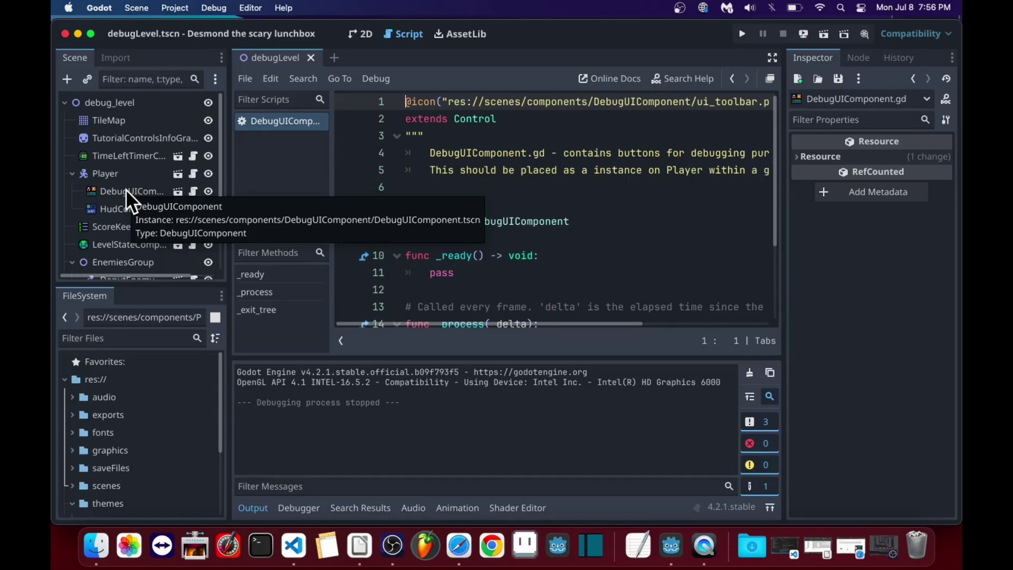
pyautogui.click(515, 101)
pyautogui.hscroll(3, 514, 98)
pyautogui.hscroll(3, 515, 95)
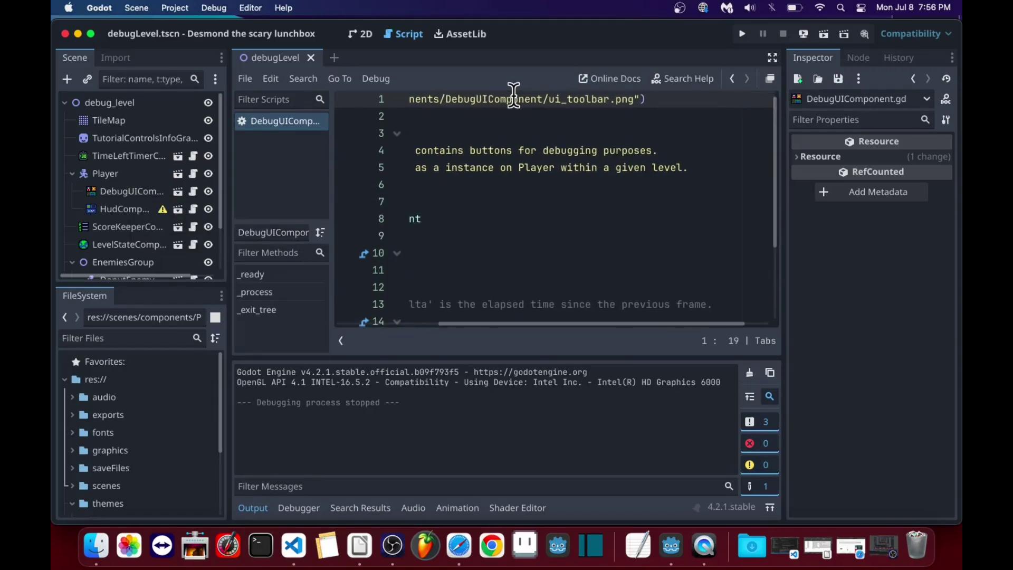
pyautogui.hscroll(-6, 514, 98)
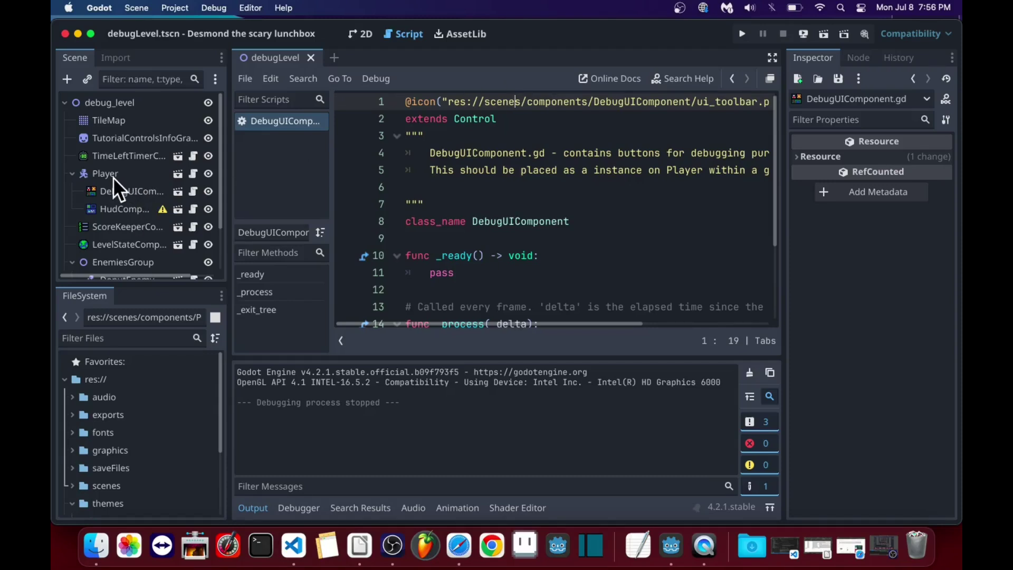
pyautogui.scroll(-3, 113, 178)
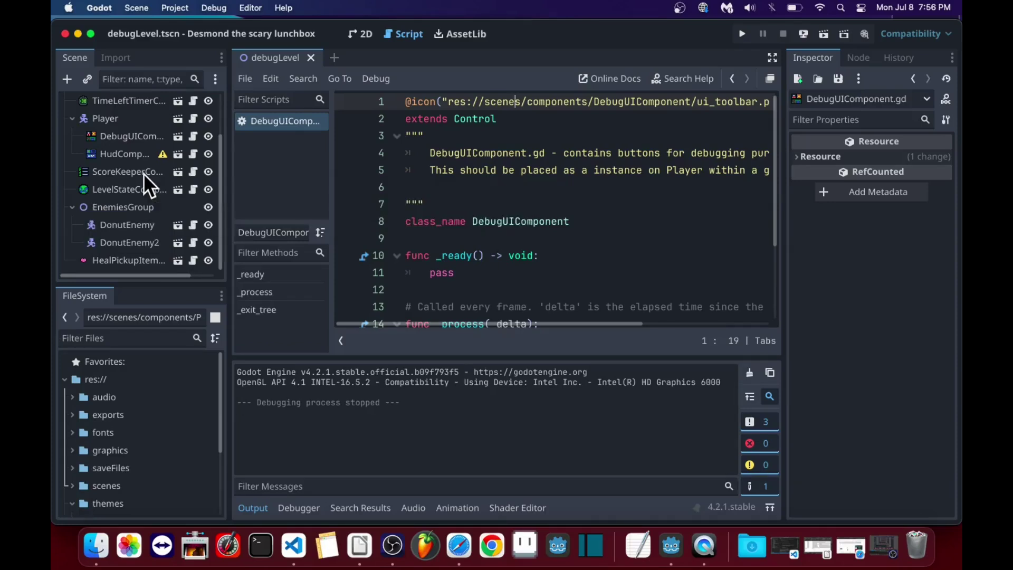
pyautogui.scroll(3, 143, 173)
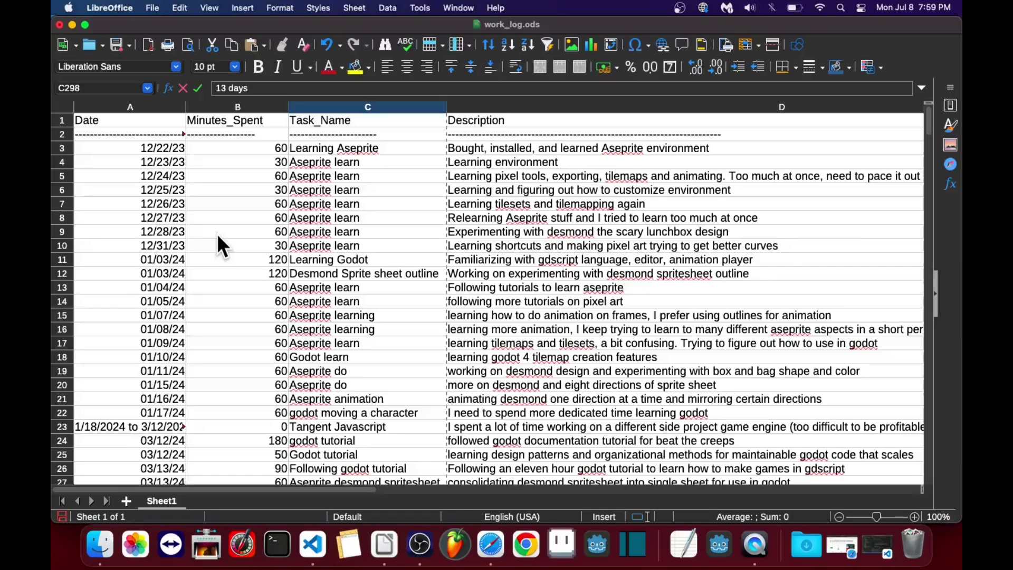
# - In the LibreOffice spreadsheet work_log.ods, review the logged tasks from the first entries through to the totals at the end
pyautogui.scroll(-20, 217, 236)
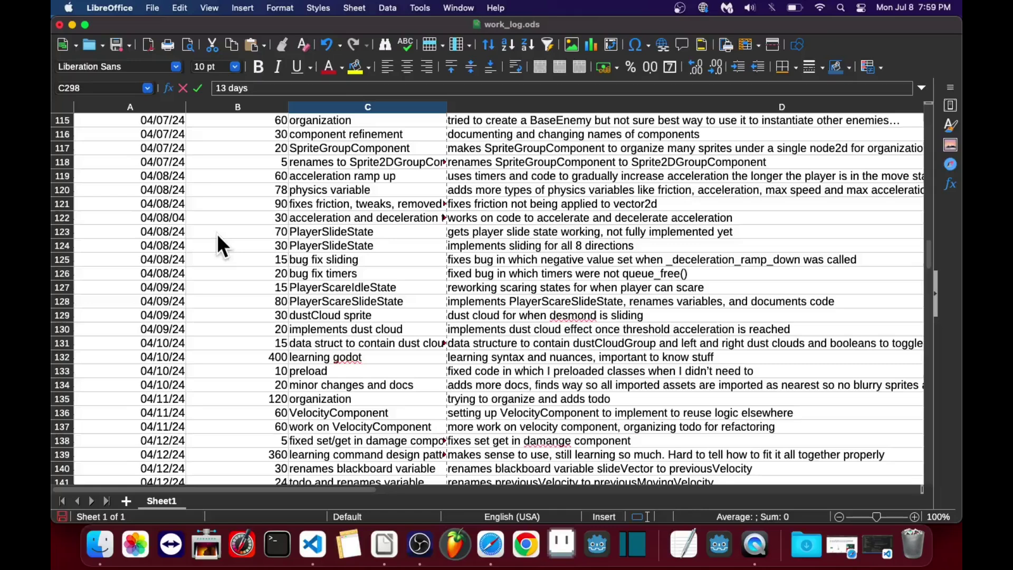
pyautogui.scroll(20, 217, 235)
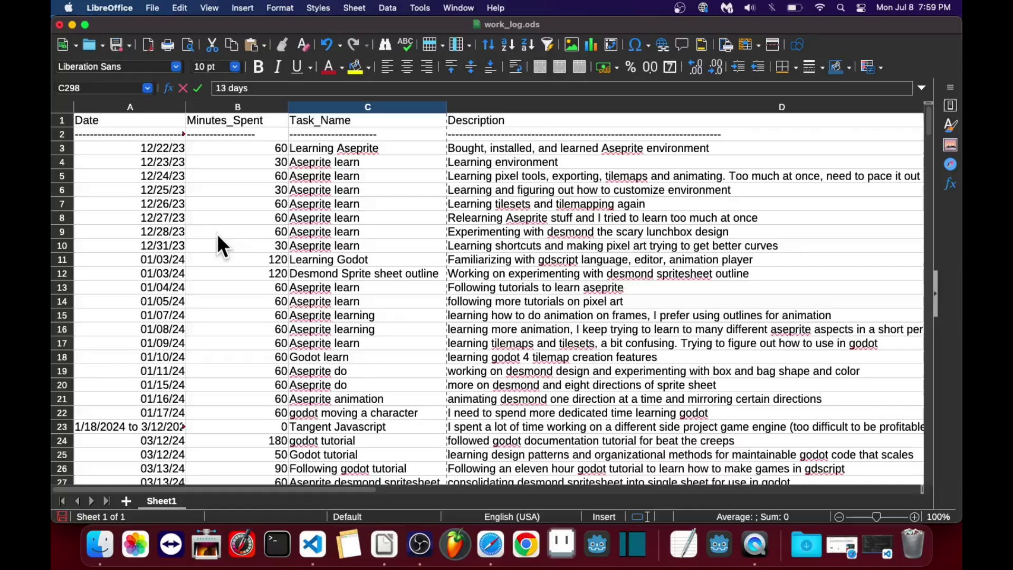
pyautogui.scroll(-20, 218, 236)
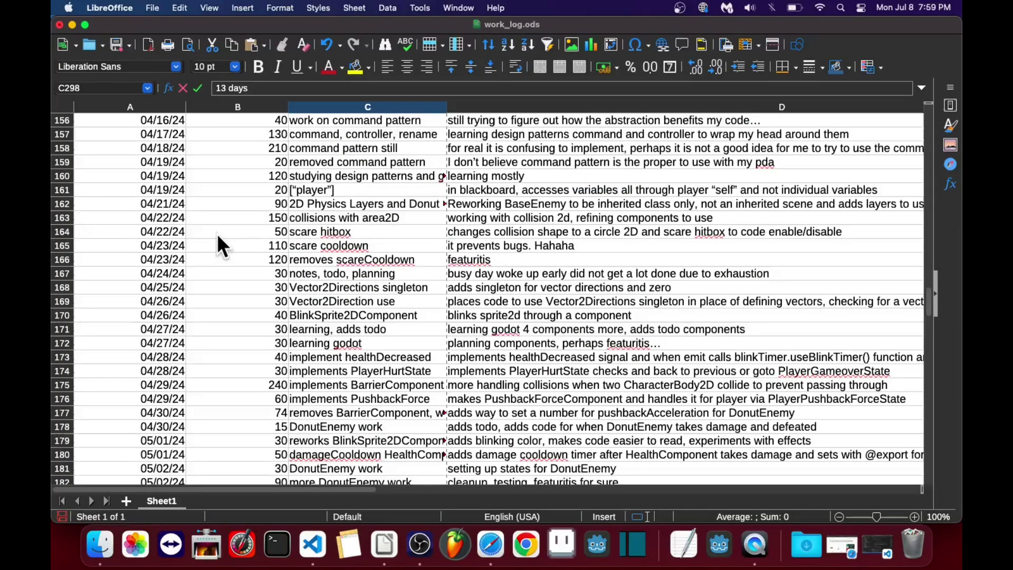
pyautogui.scroll(-20, 217, 236)
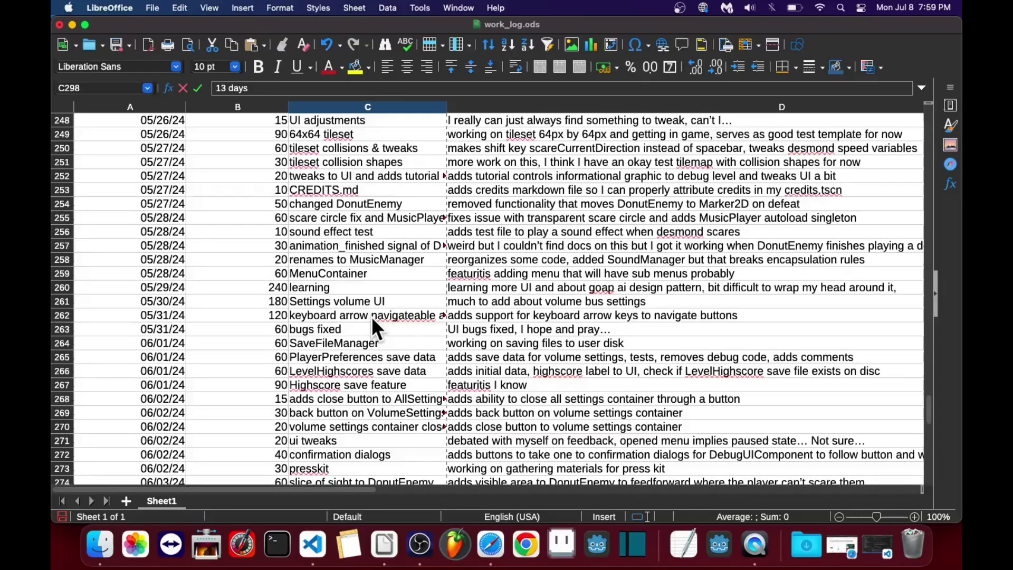
pyautogui.scroll(-15, 371, 317)
pyautogui.scroll(20, 371, 316)
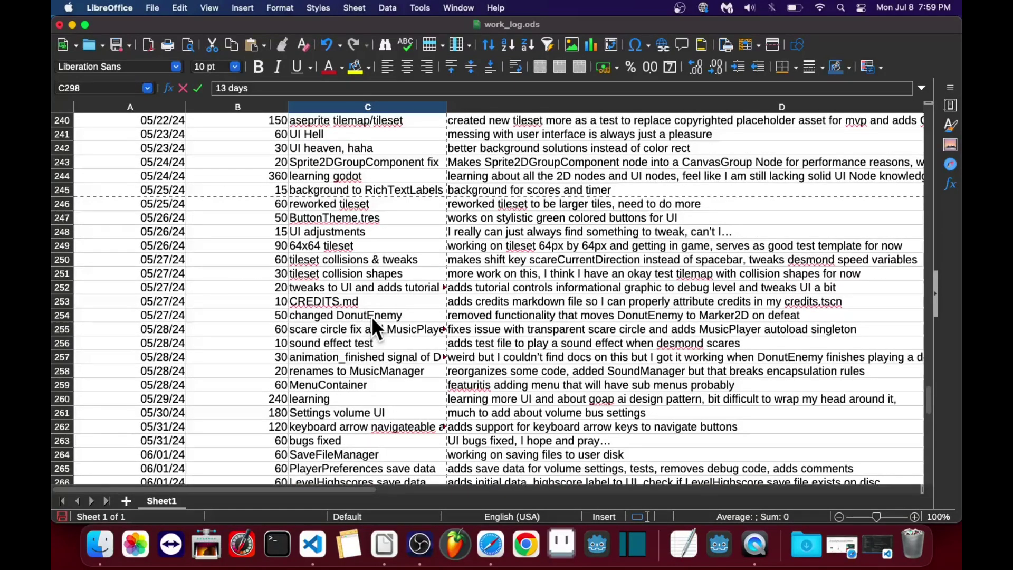
pyautogui.scroll(-3, 371, 316)
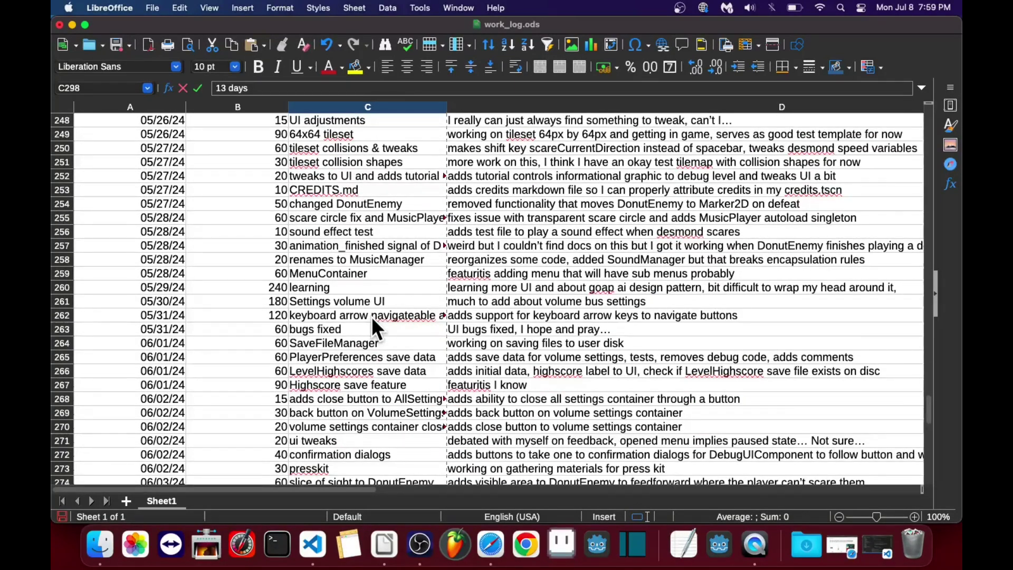
pyautogui.scroll(-18, 372, 317)
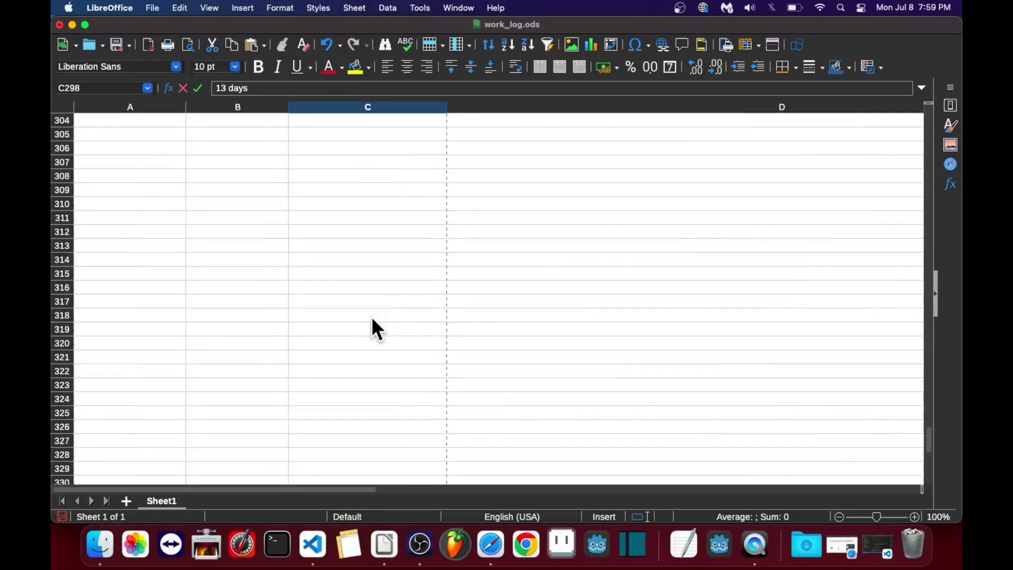
pyautogui.scroll(-1, 372, 316)
pyautogui.scroll(-2, 373, 328)
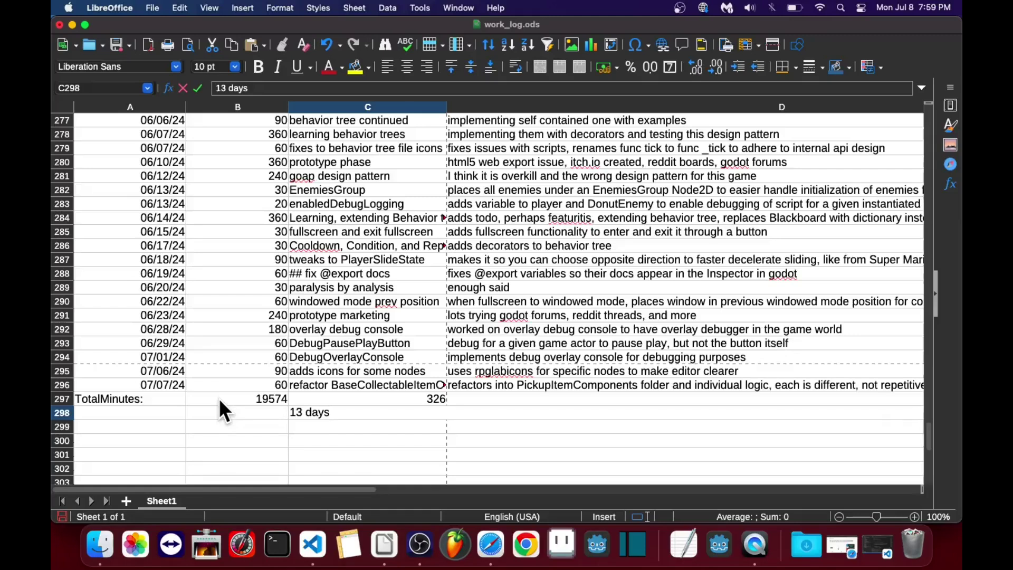
# - Inspect the TotalMinutes sum in B297 and the converted totals in C297 and C298
pyautogui.click(323, 399)
pyautogui.click(265, 411)
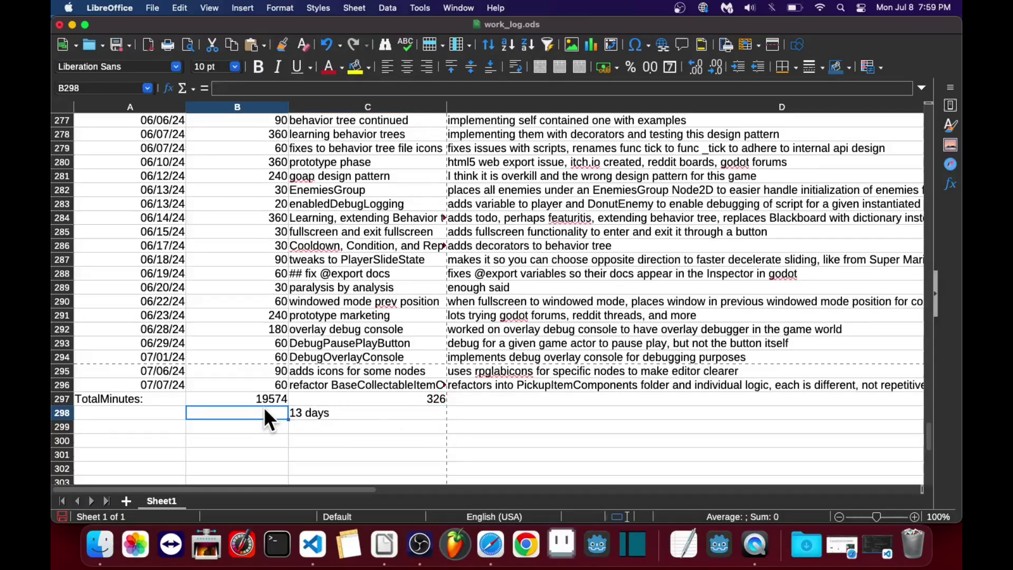
pyautogui.press('Up')
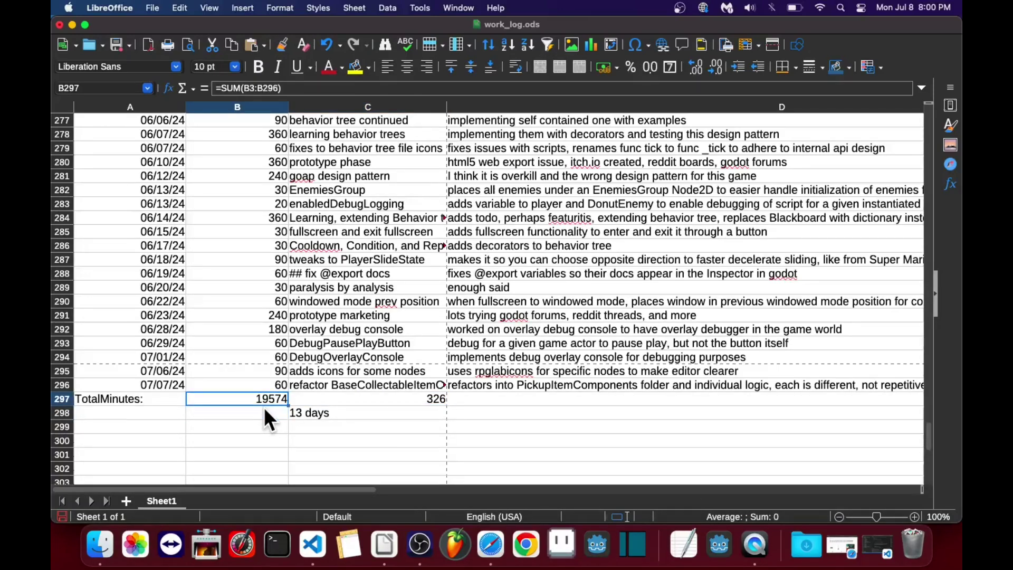
pyautogui.press('Right')
pyautogui.press('Down')
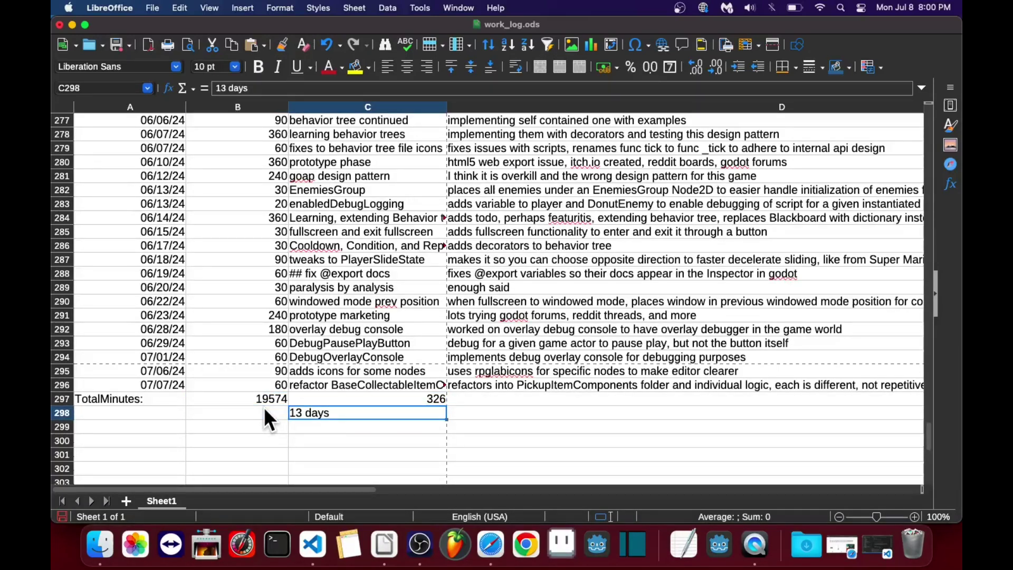
pyautogui.press('Up')
pyautogui.press('Left')
pyautogui.press('Right')
pyautogui.press('Down')
# - Review the whole work log again from the first row down to the TotalMinutes row
pyautogui.scroll(20, 281, 309)
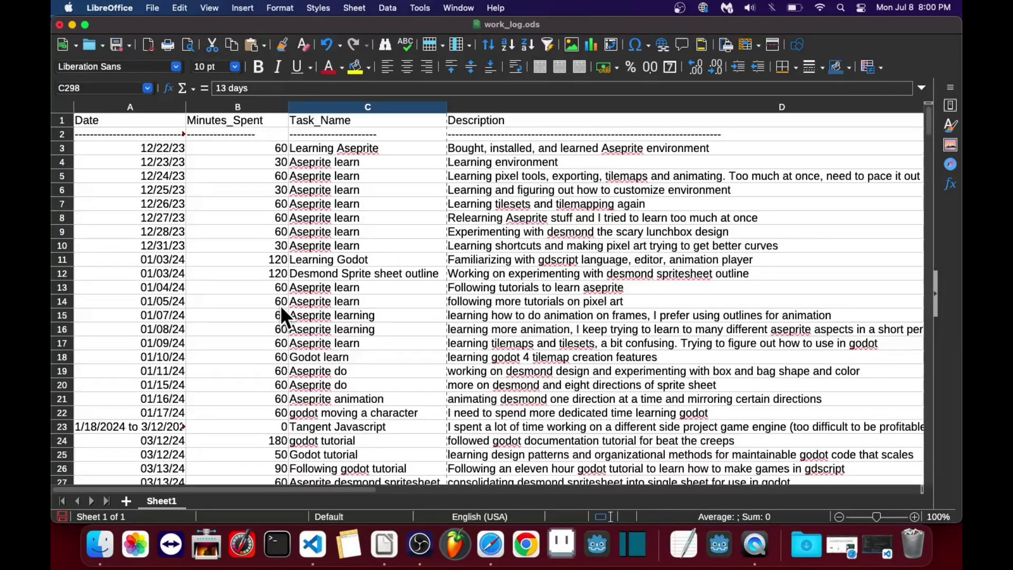
pyautogui.scroll(-5, 281, 311)
pyautogui.scroll(-10, 281, 311)
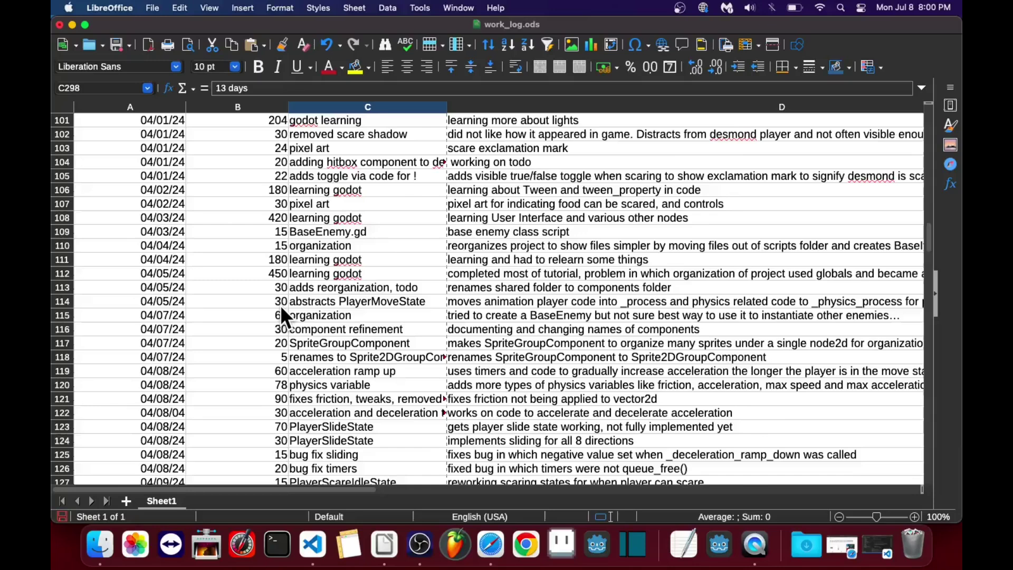
pyautogui.scroll(-6, 280, 305)
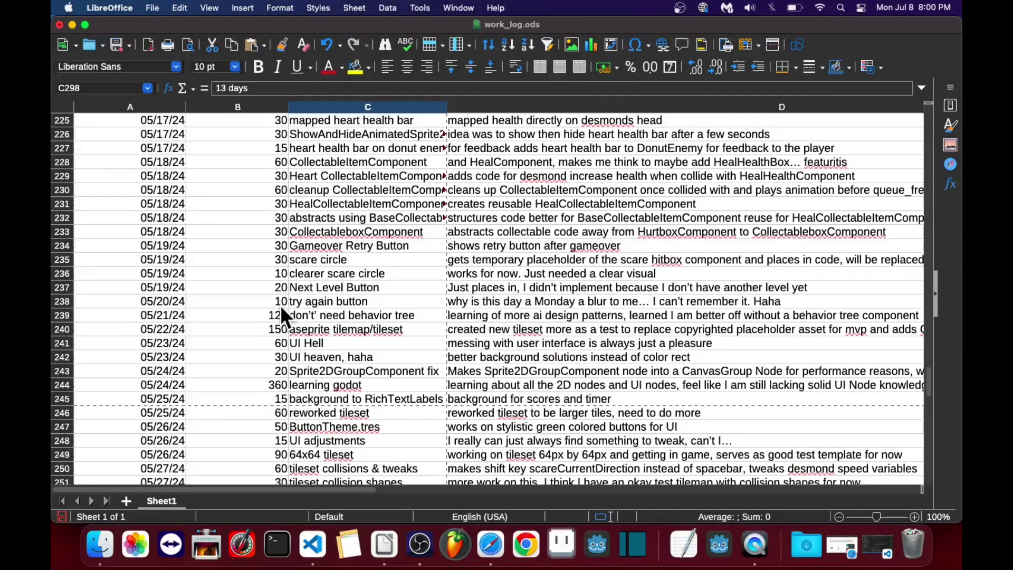
pyautogui.scroll(-8, 280, 305)
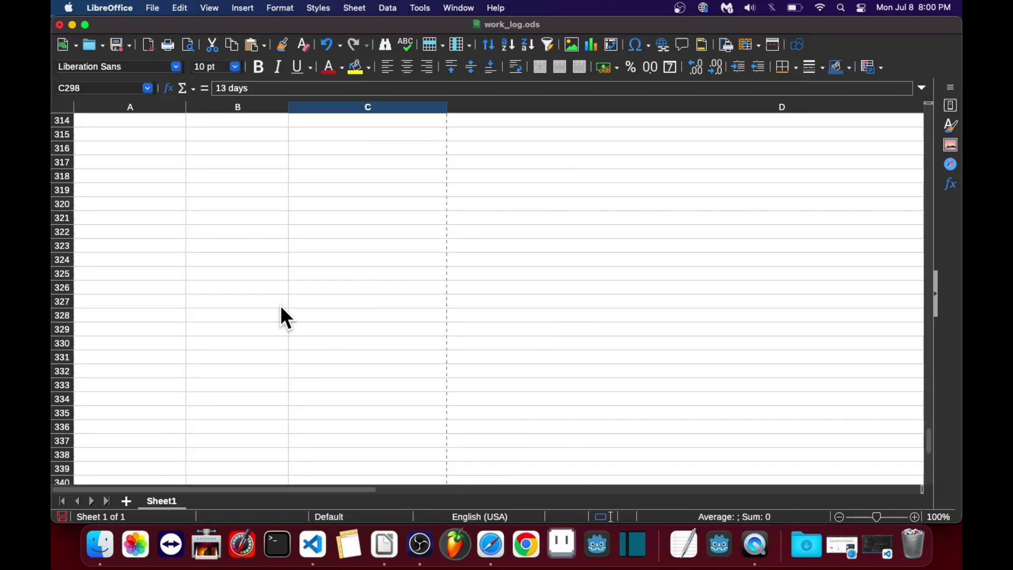
pyautogui.scroll(5, 281, 308)
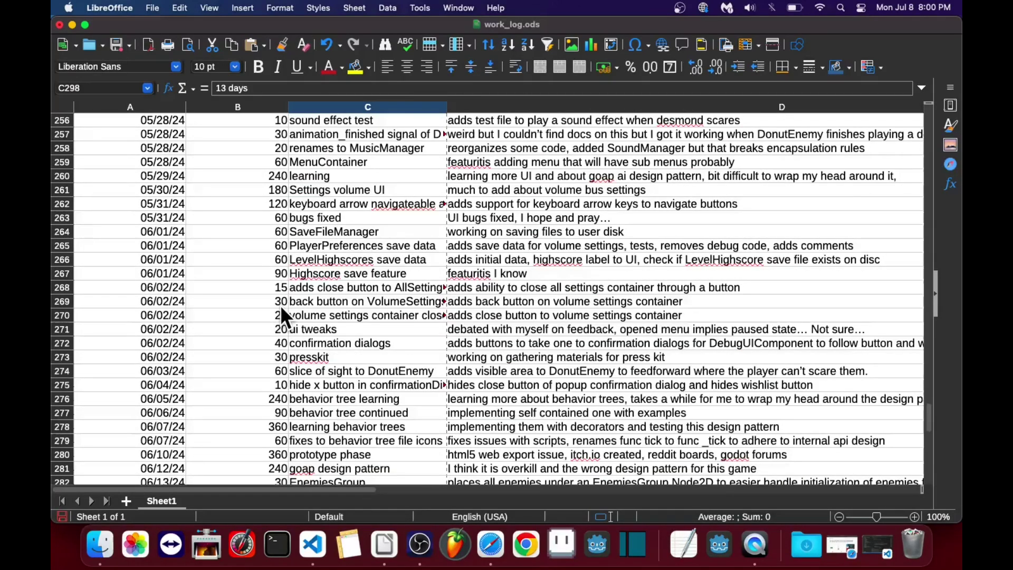
pyautogui.scroll(-4, 281, 309)
pyautogui.scroll(-4, 281, 309)
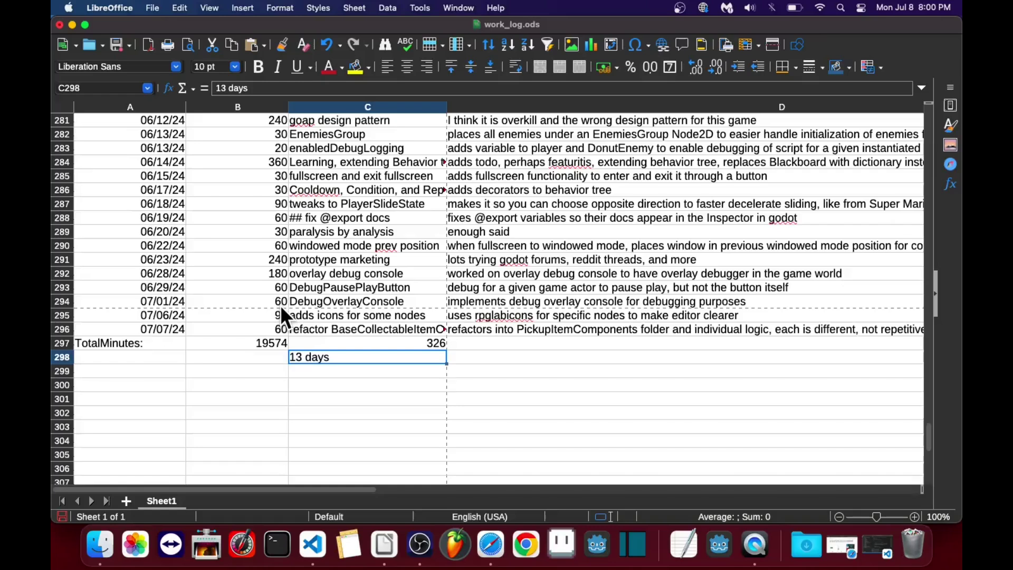
# - Examine the "adds icons for some nodes" entry in row 295 and its full description
pyautogui.press('Up')
pyautogui.press('Up')
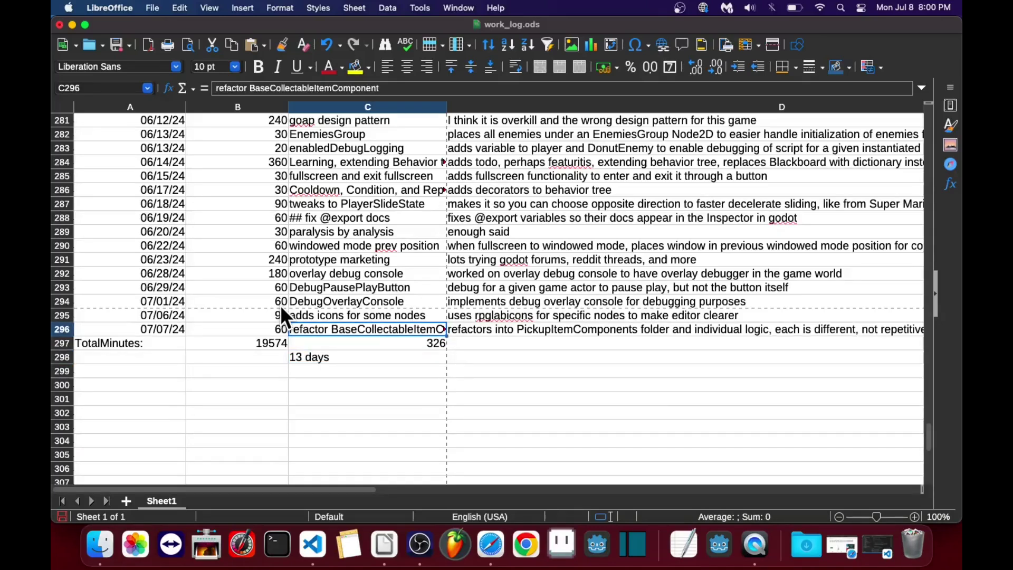
pyautogui.press('Up')
pyautogui.press('Right')
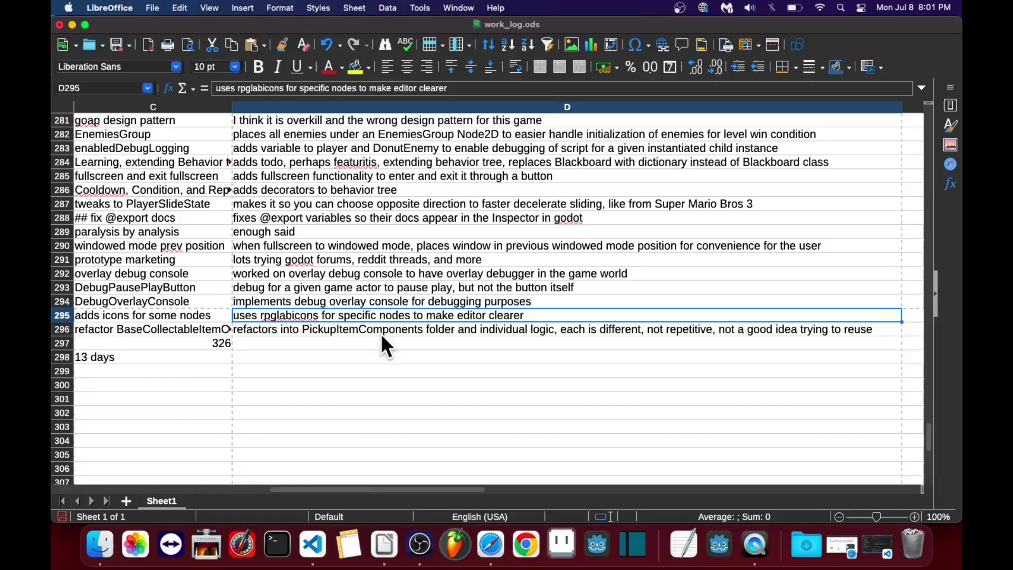
pyautogui.press('Left')
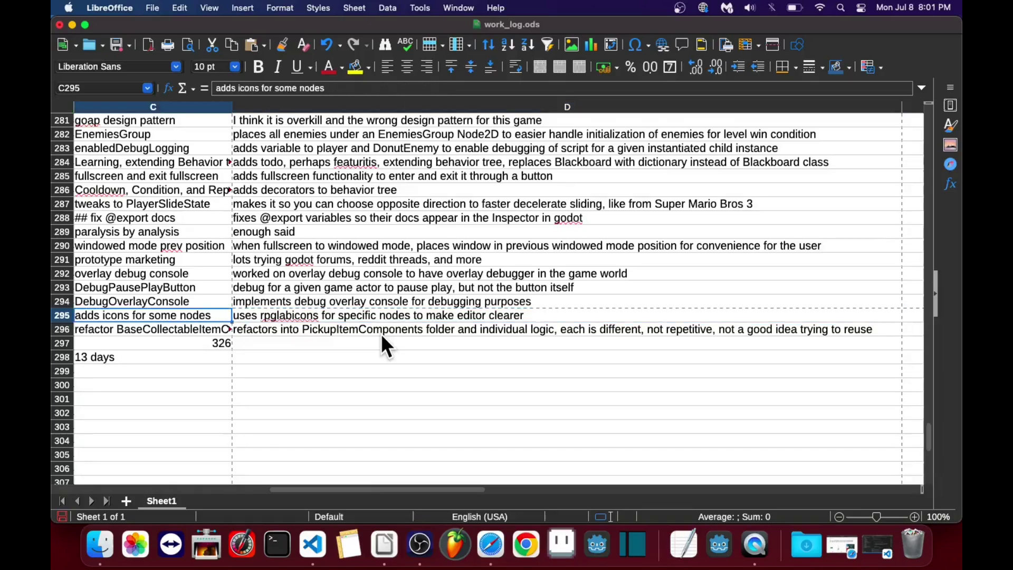
# - Check the TotalMinutes row again, moving across its cells from A297 to C297 and ending on C298
pyautogui.press('Left')
pyautogui.press('Left')
pyautogui.press('Down')
pyautogui.press('Down')
pyautogui.press('Right')
pyautogui.press('Right')
pyautogui.press('Down')
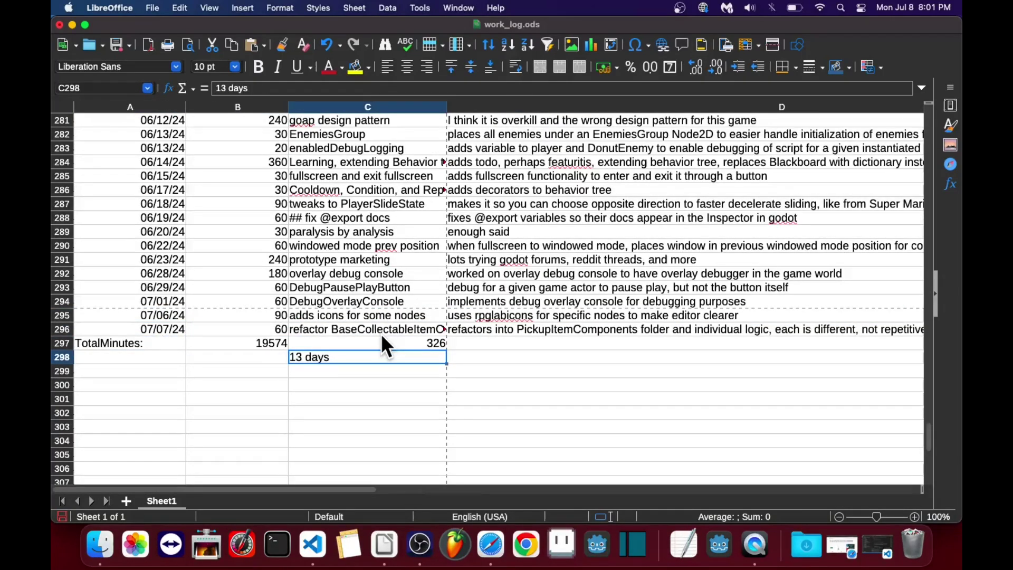
# - Inspect the minutes spent on the latest entries from B296 up to B292, and return to the start of the log
pyautogui.press('Up')
pyautogui.press('Up')
pyautogui.press('Left')
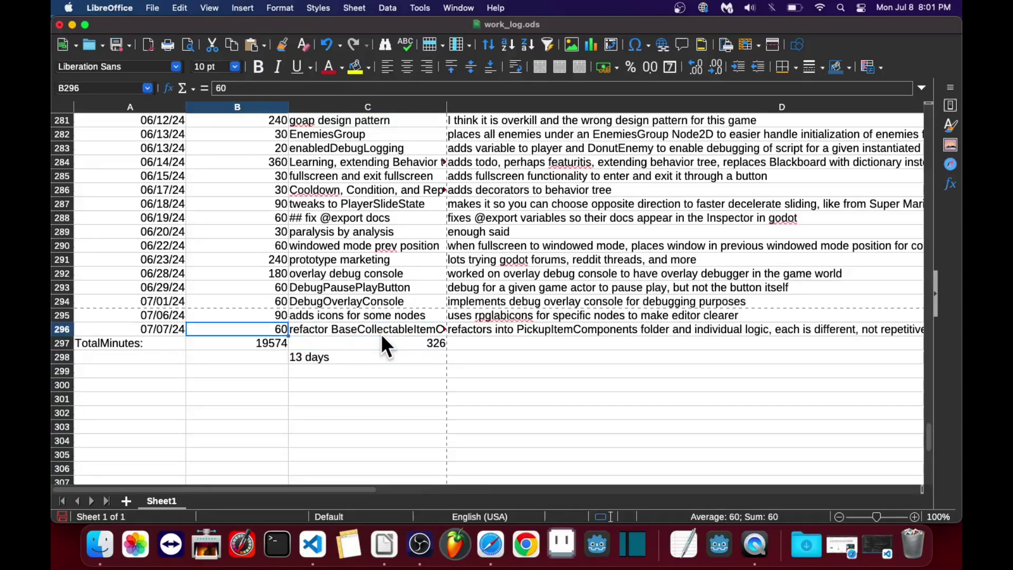
pyautogui.press('Left')
pyautogui.press('Up')
pyautogui.press('Right')
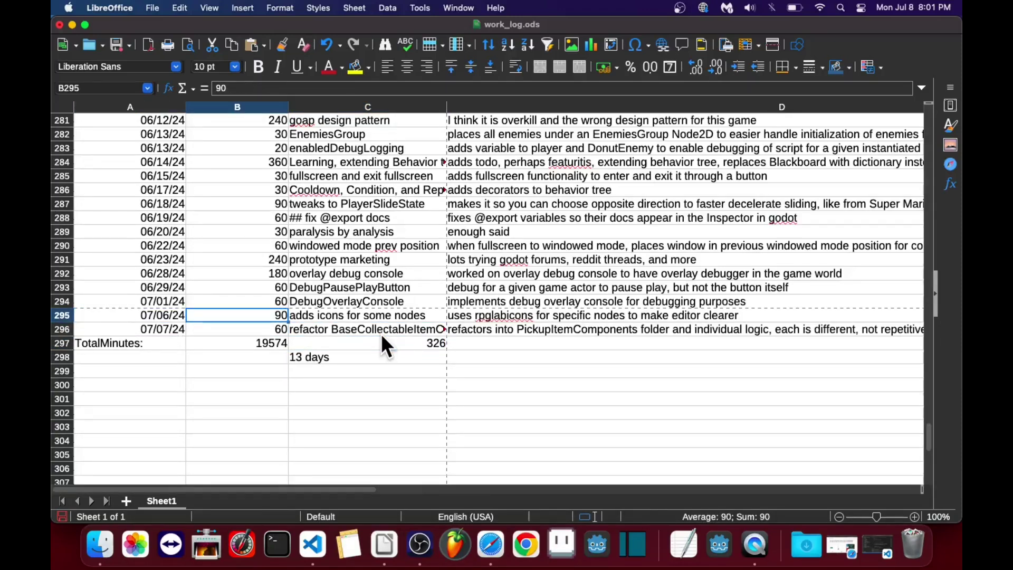
pyautogui.press('Up')
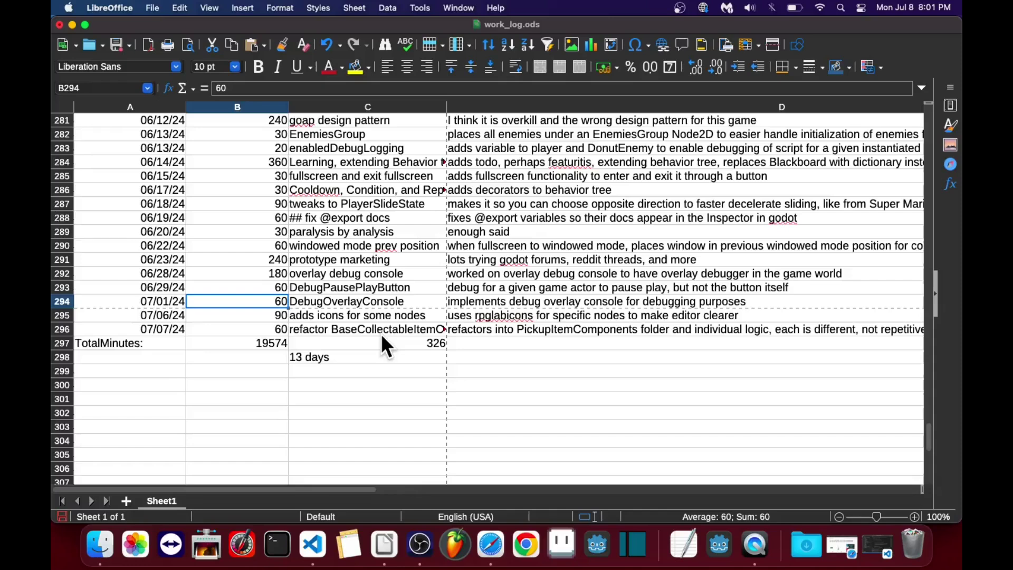
pyautogui.press('Up')
pyautogui.press('Up')
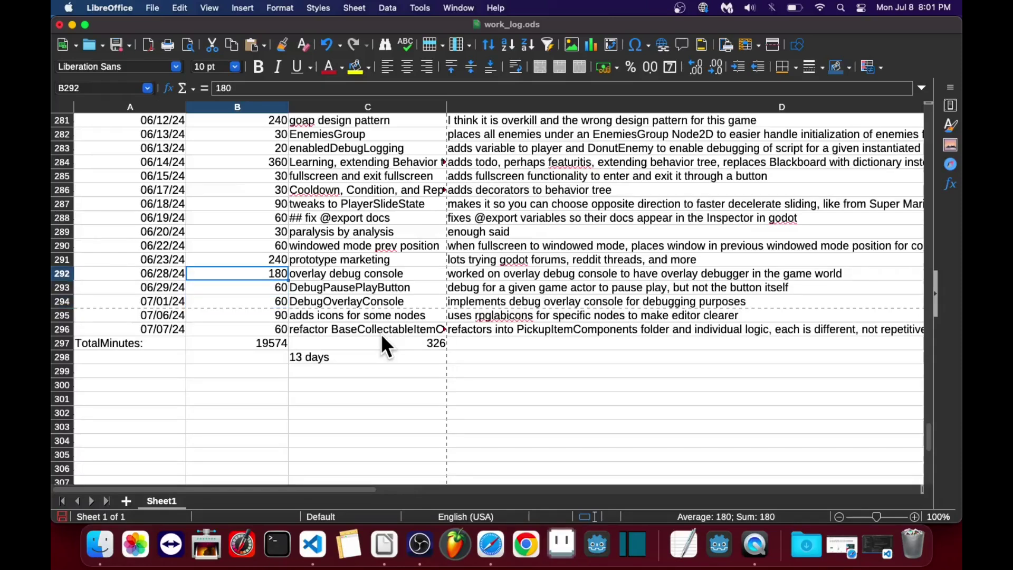
pyautogui.scroll(20, 376, 248)
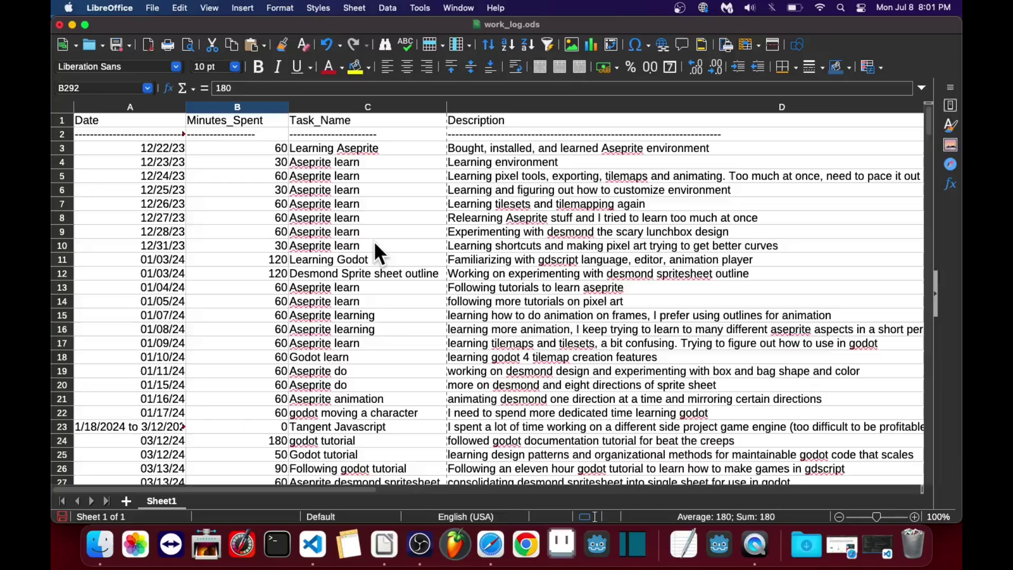
# - Review the work log entries from the first row down to the TotalMinutes row, and back up to the start
pyautogui.scroll(-20, 375, 245)
pyautogui.scroll(-10, 374, 244)
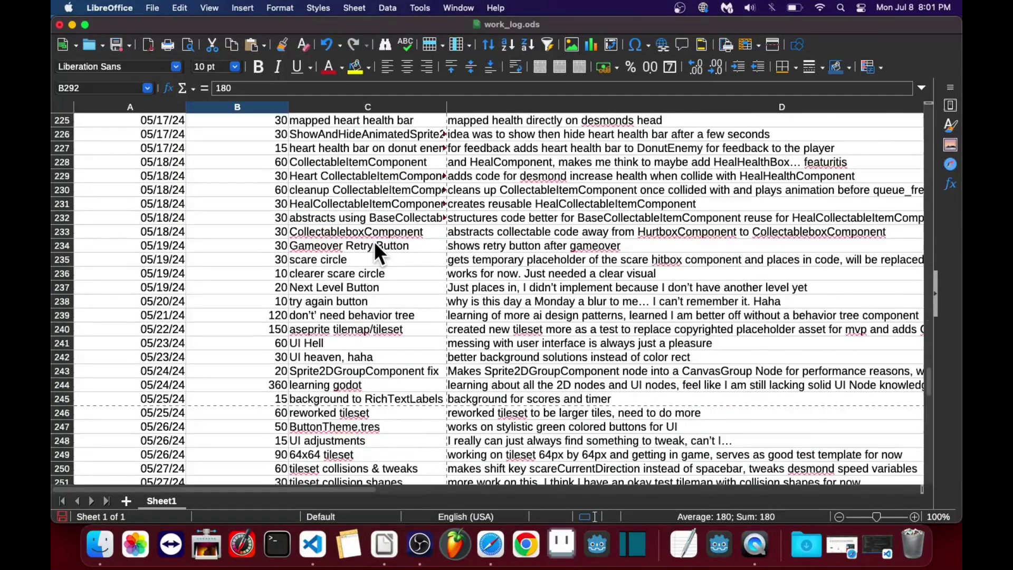
pyautogui.scroll(-15, 374, 244)
pyautogui.scroll(15, 375, 244)
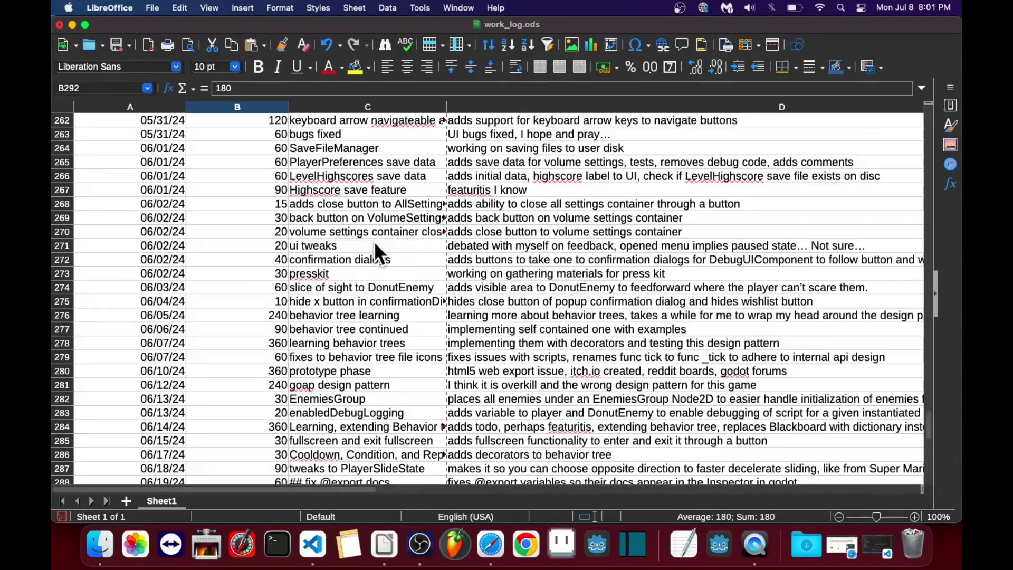
pyautogui.scroll(-3, 375, 245)
pyautogui.scroll(-2, 374, 246)
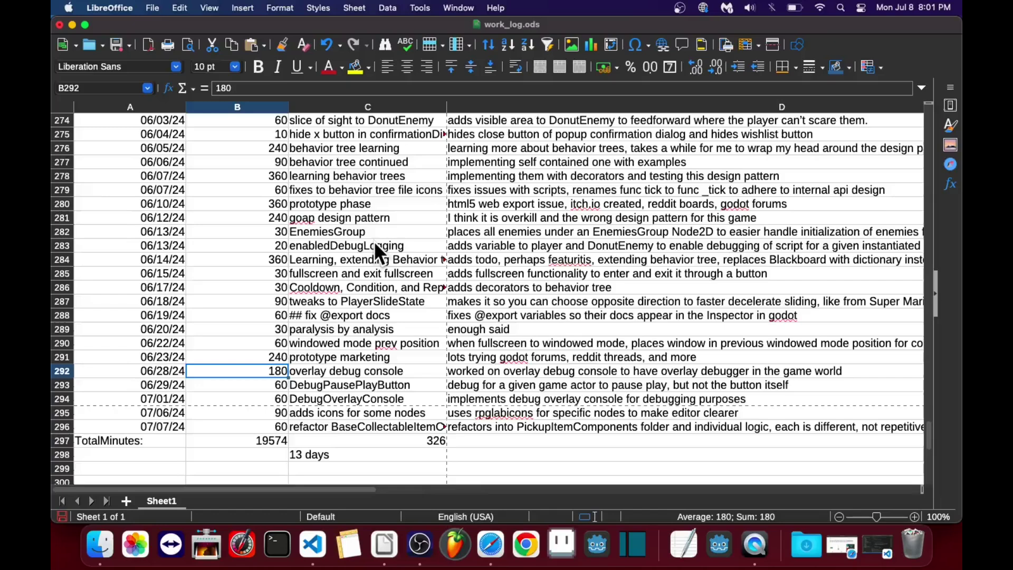
pyautogui.scroll(4, 374, 242)
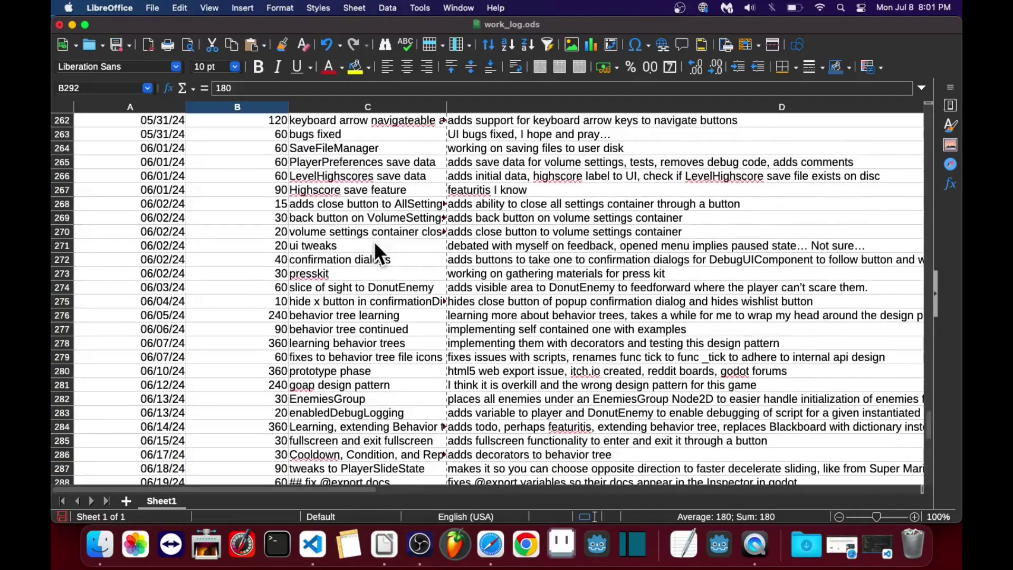
pyautogui.scroll(6, 374, 244)
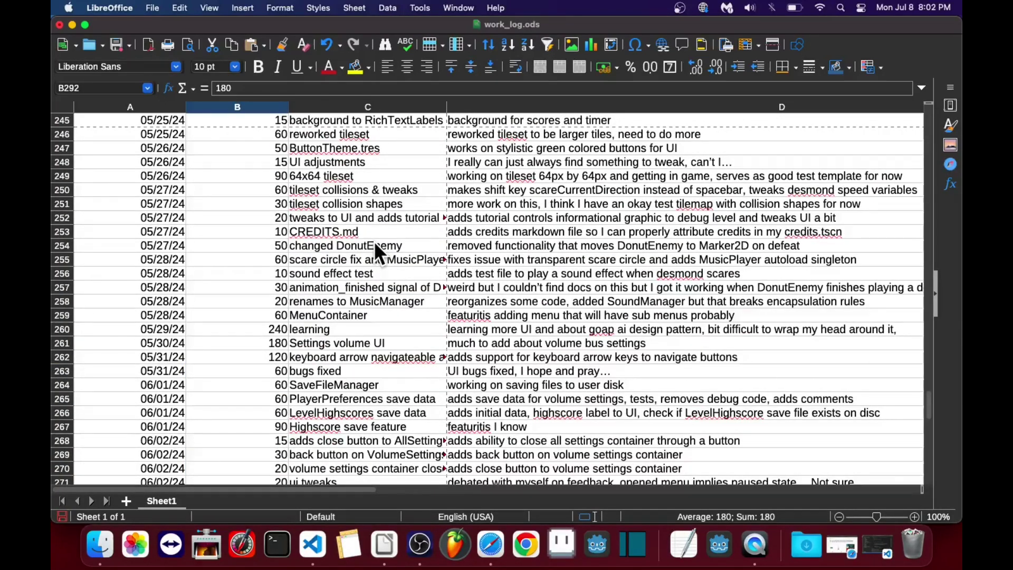
pyautogui.scroll(20, 375, 245)
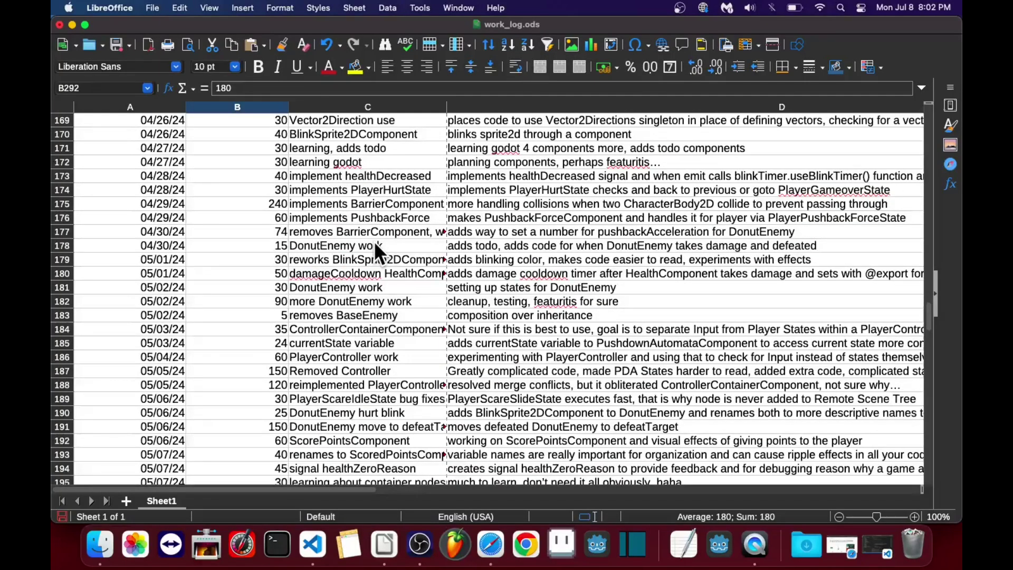
pyautogui.scroll(20, 375, 244)
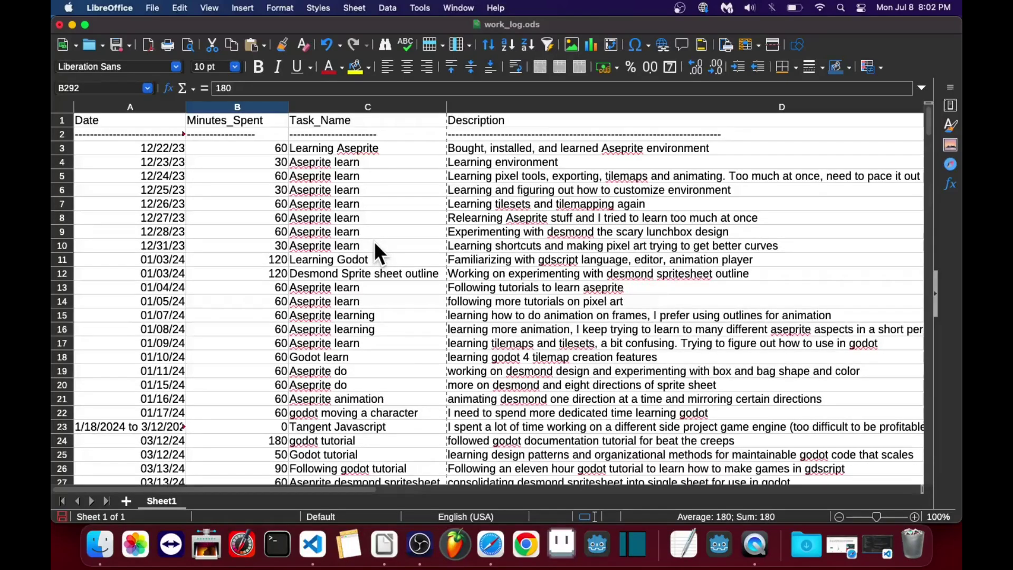
# - Go through the log once more to its end and examine the latest entries together with the TotalMinutes row
pyautogui.scroll(-20, 374, 244)
pyautogui.scroll(-20, 375, 251)
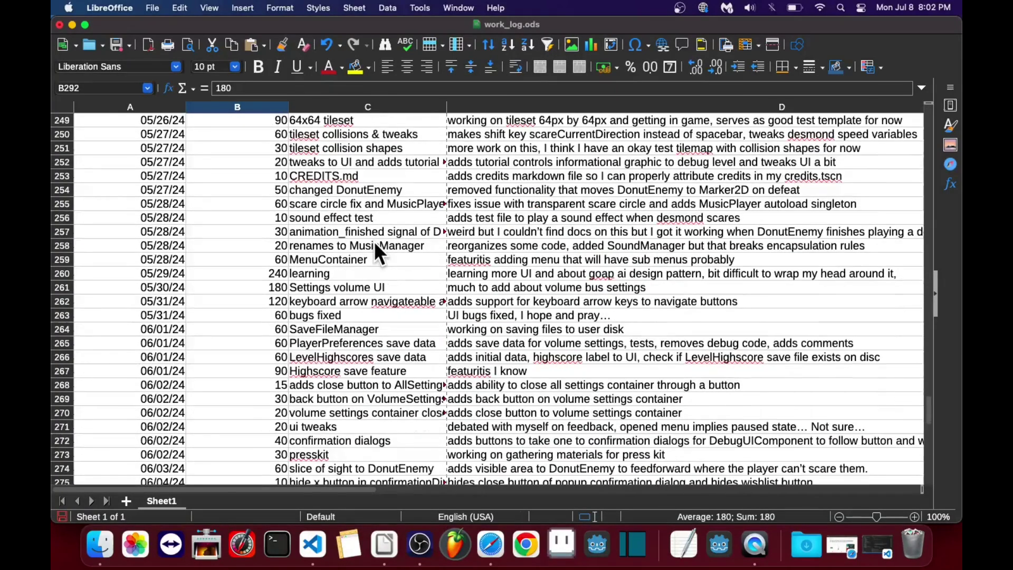
pyautogui.scroll(-20, 375, 245)
pyautogui.scroll(13, 375, 244)
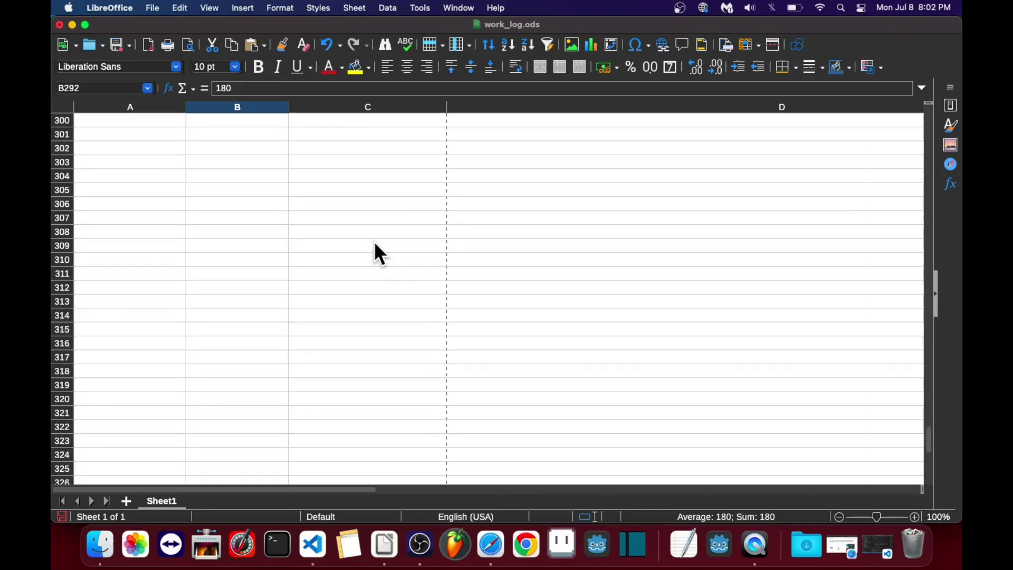
pyautogui.scroll(2, 374, 244)
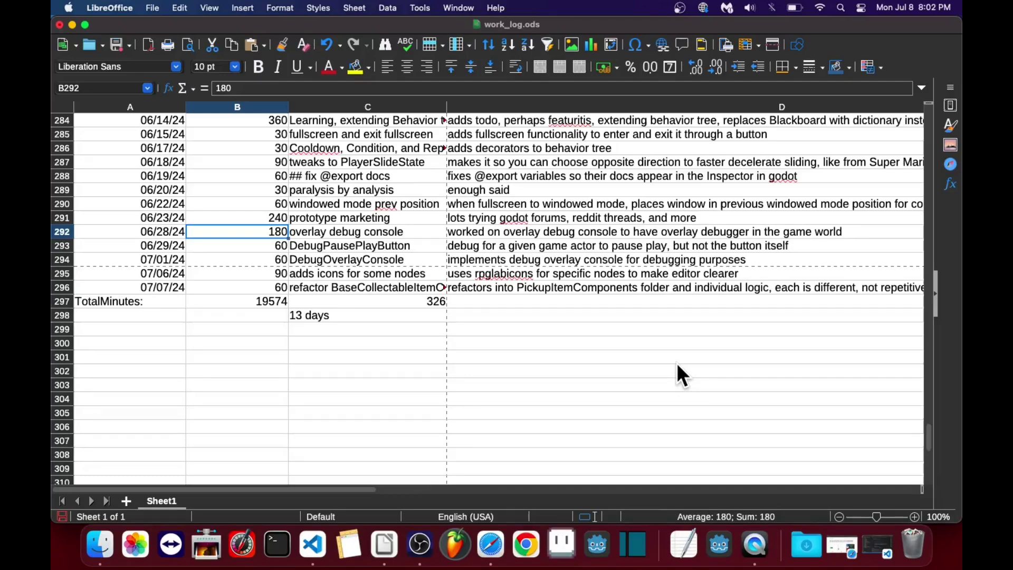
# - Switch to Safari and look through all the product listings on the creator's Gumroad store page
pyautogui.press('super+Tab')
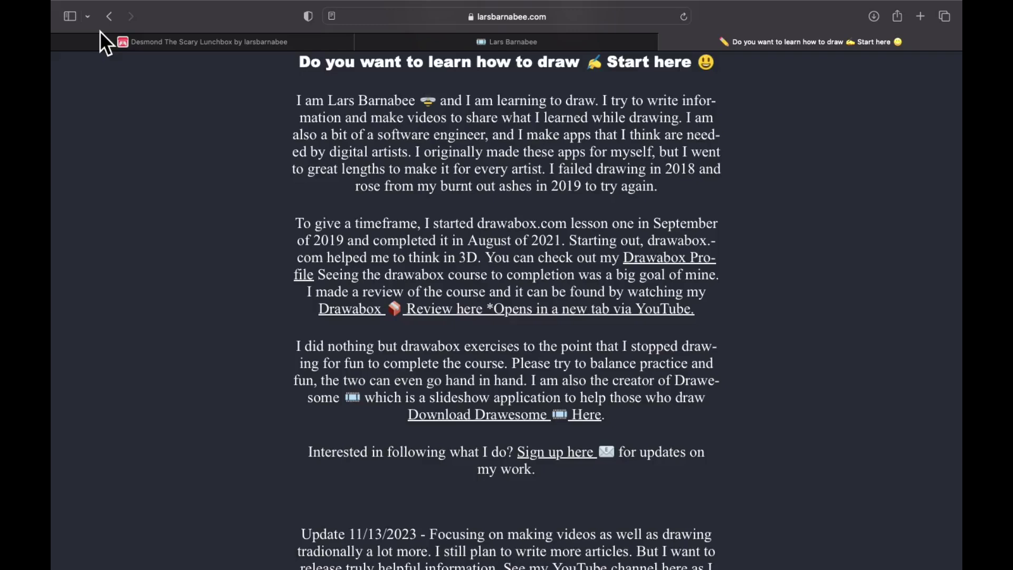
pyautogui.click(389, 41)
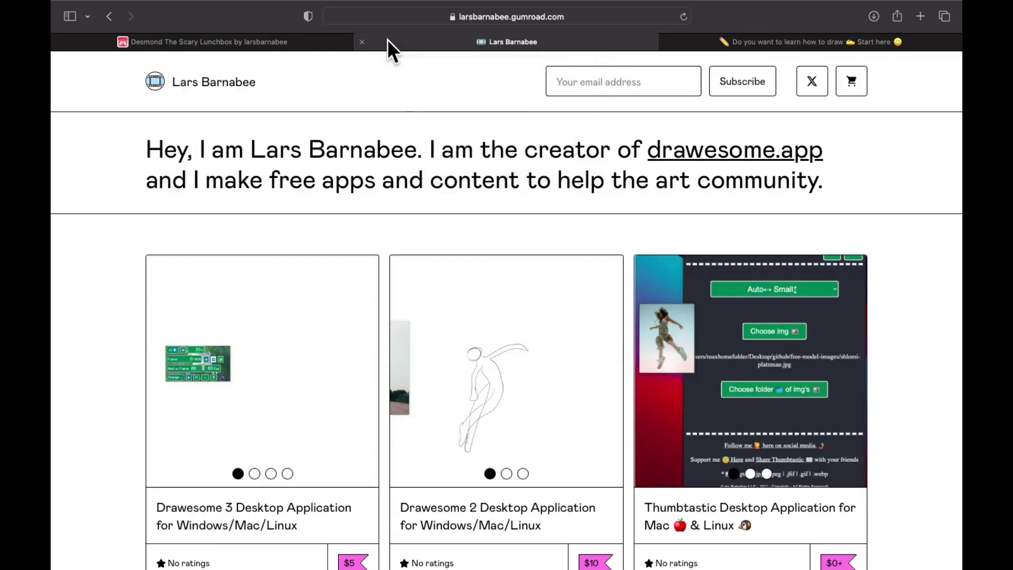
pyautogui.scroll(-3, 357, 278)
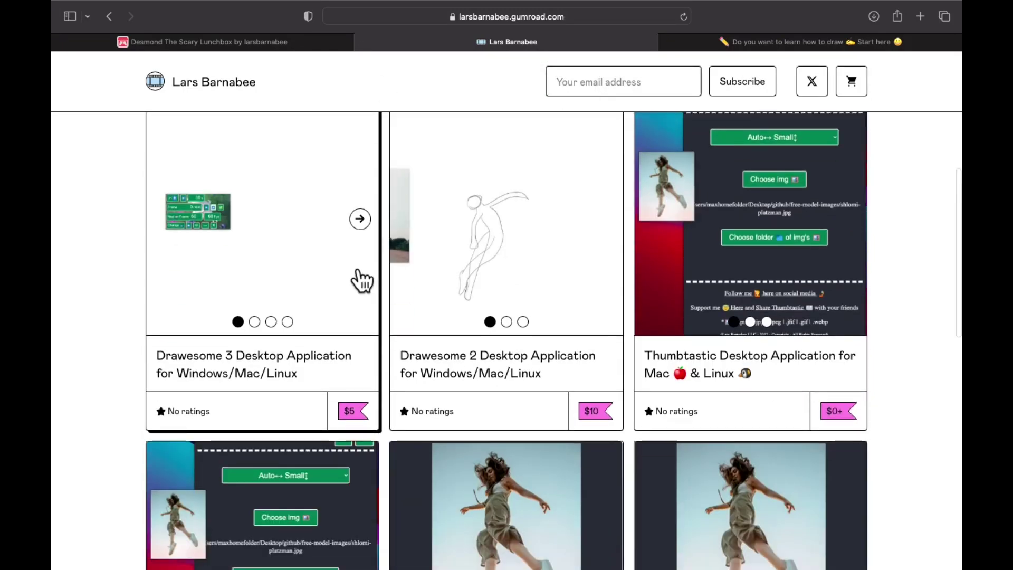
pyautogui.scroll(-6, 355, 278)
pyautogui.scroll(6, 355, 278)
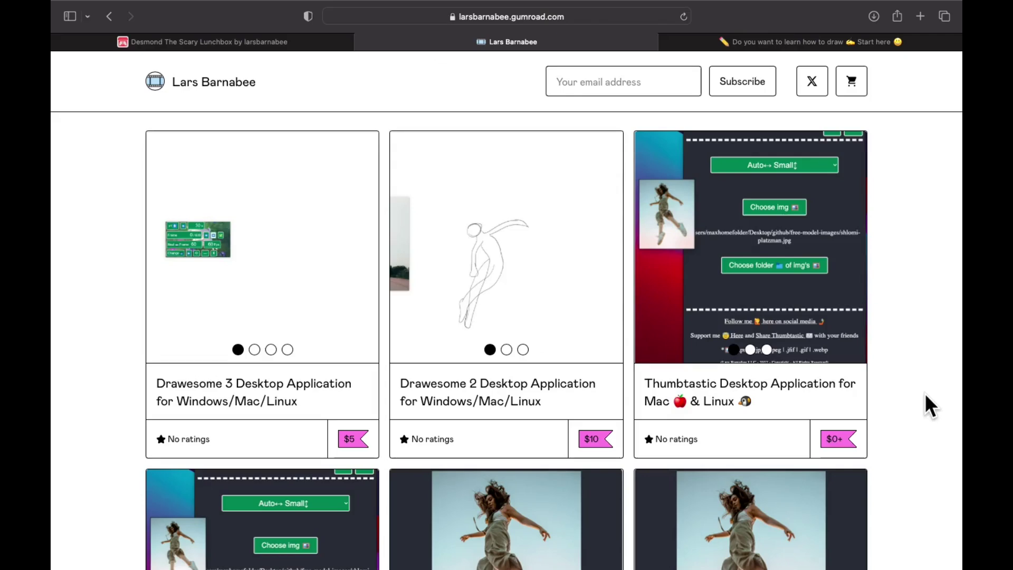
pyautogui.scroll(-10, 925, 394)
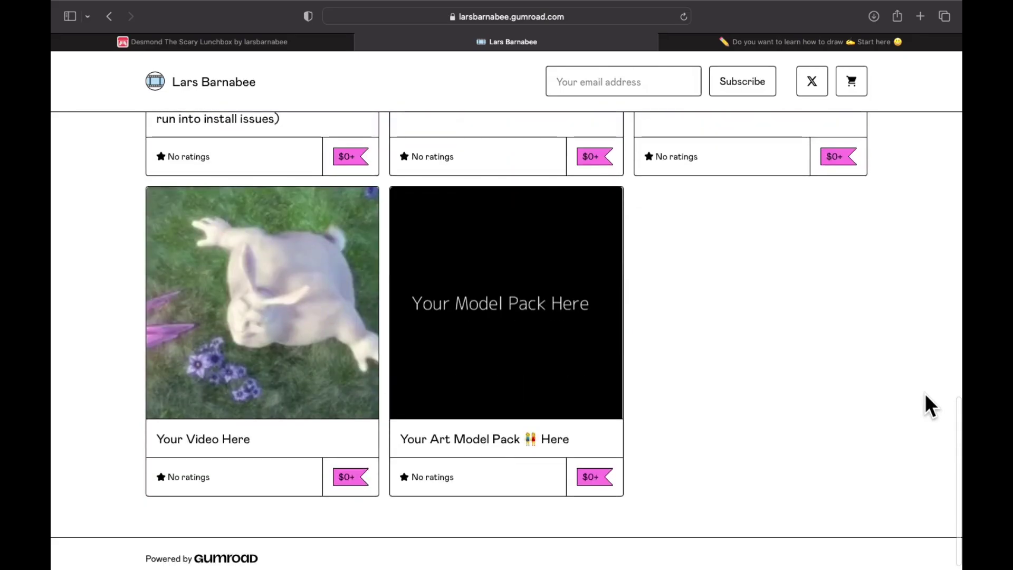
pyautogui.scroll(15, 924, 393)
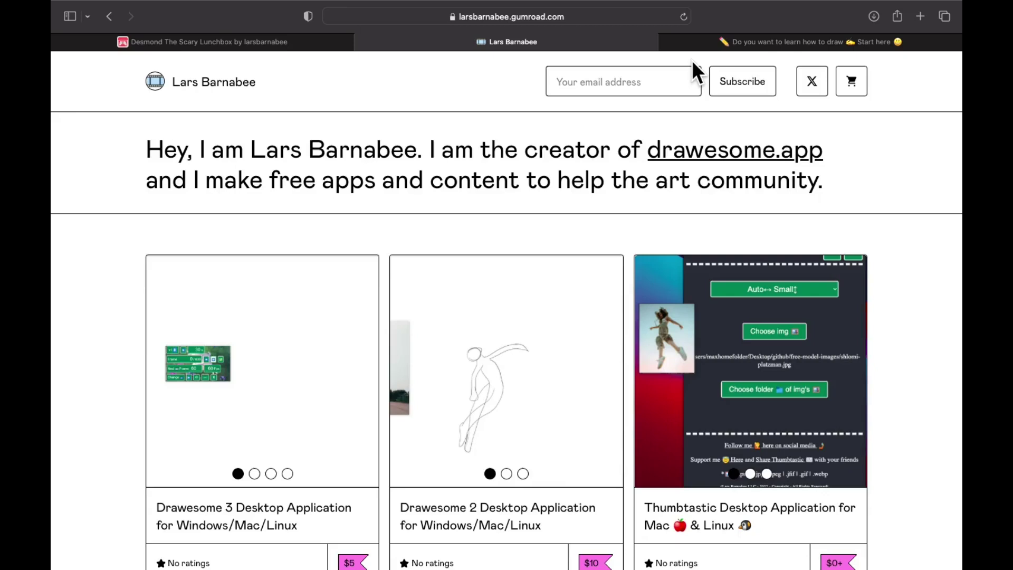
# - Open the Desmond The Scary Lunchbox page on itch.io and review its downloads, install instructions, development log and comments section
pyautogui.click(265, 40)
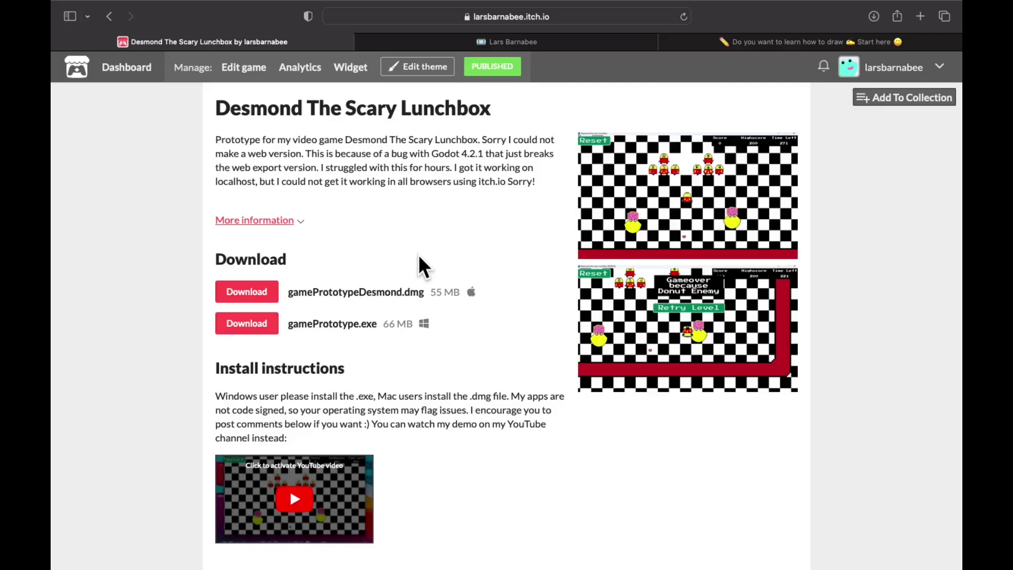
pyautogui.scroll(-2, 398, 387)
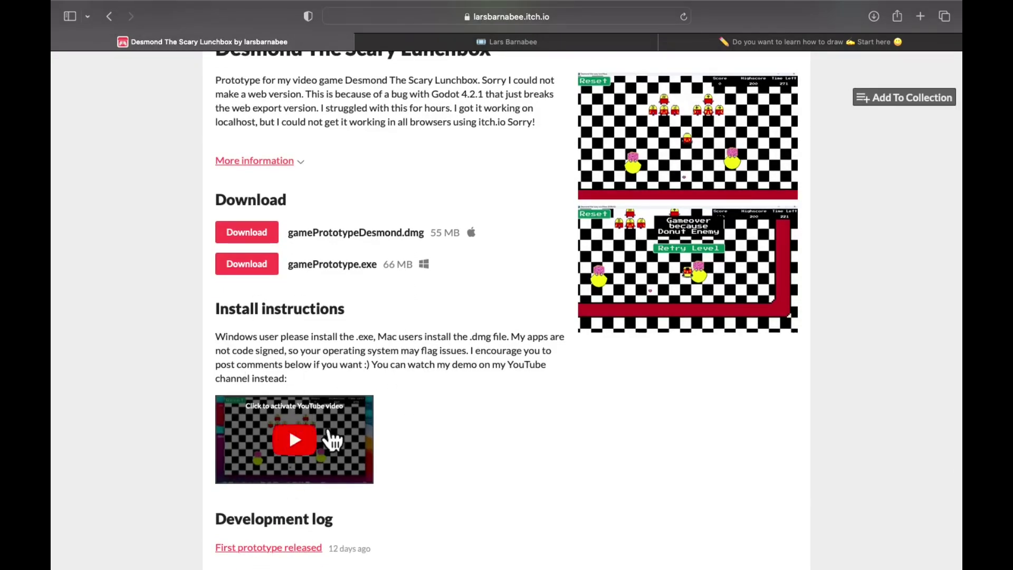
pyautogui.scroll(-5, 451, 402)
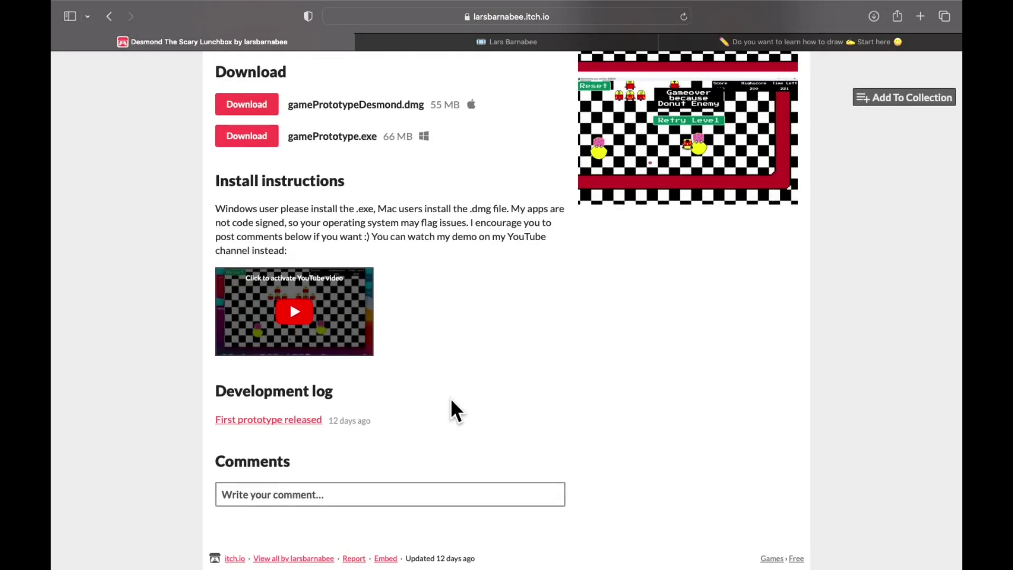
pyautogui.scroll(5, 451, 402)
pyautogui.scroll(-5, 451, 402)
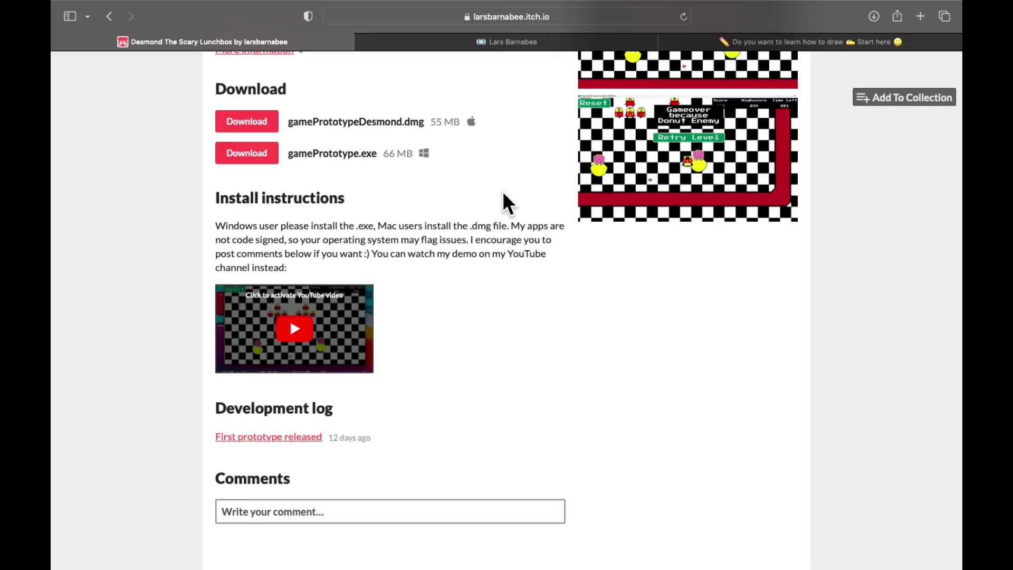
pyautogui.scroll(3, 503, 191)
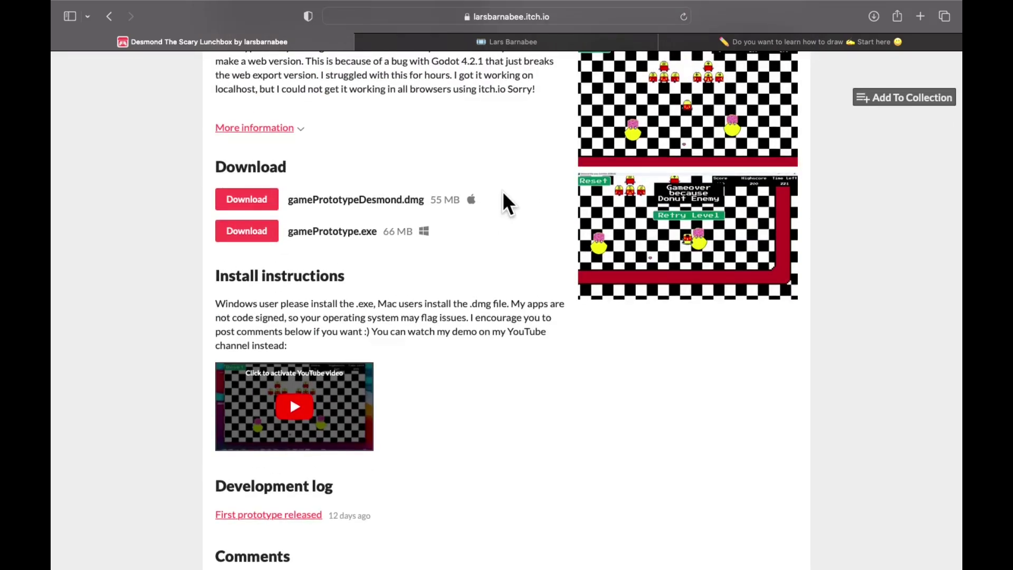
pyautogui.scroll(3, 502, 194)
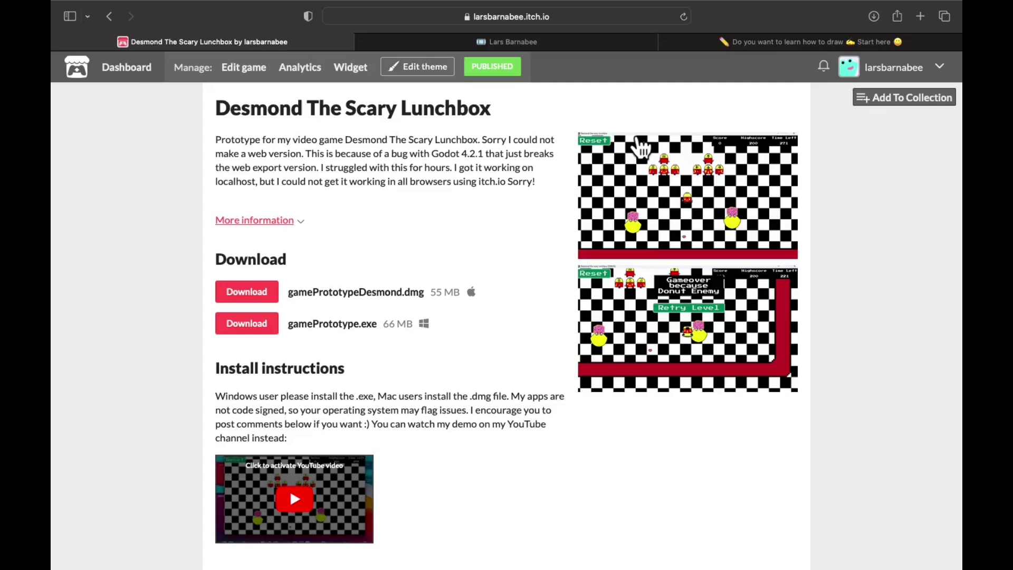
# - Show the Gumroad store, the itch.io game page and the personal drawing website in turn, ending on the itch.io page
pyautogui.click(618, 46)
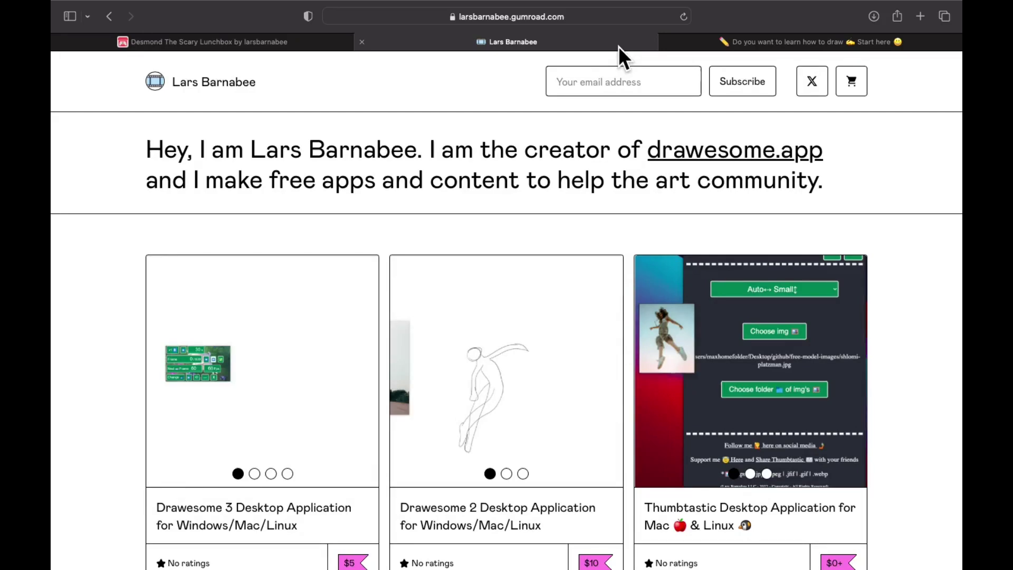
pyautogui.click(238, 44)
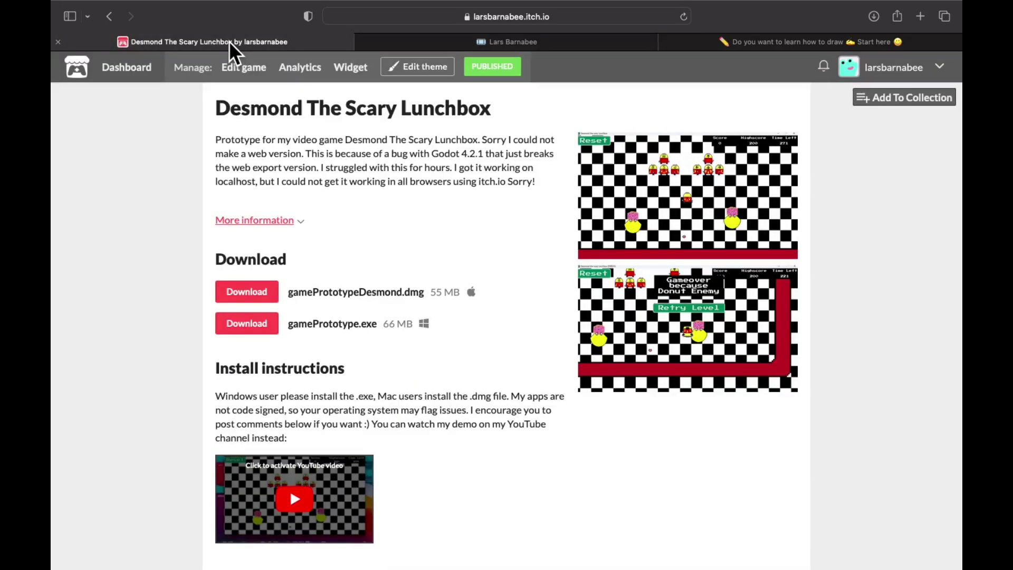
pyautogui.click(559, 47)
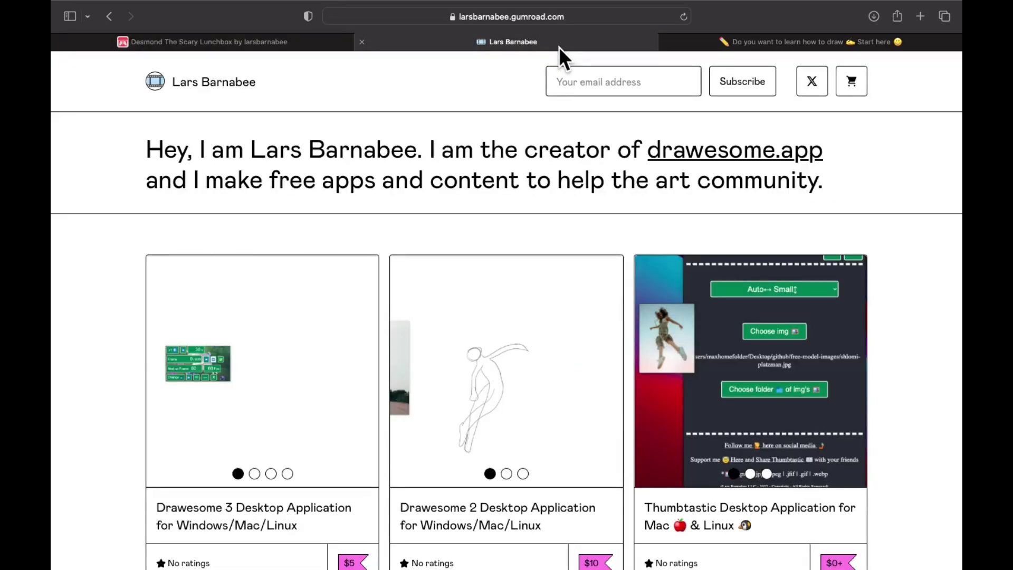
pyautogui.click(304, 43)
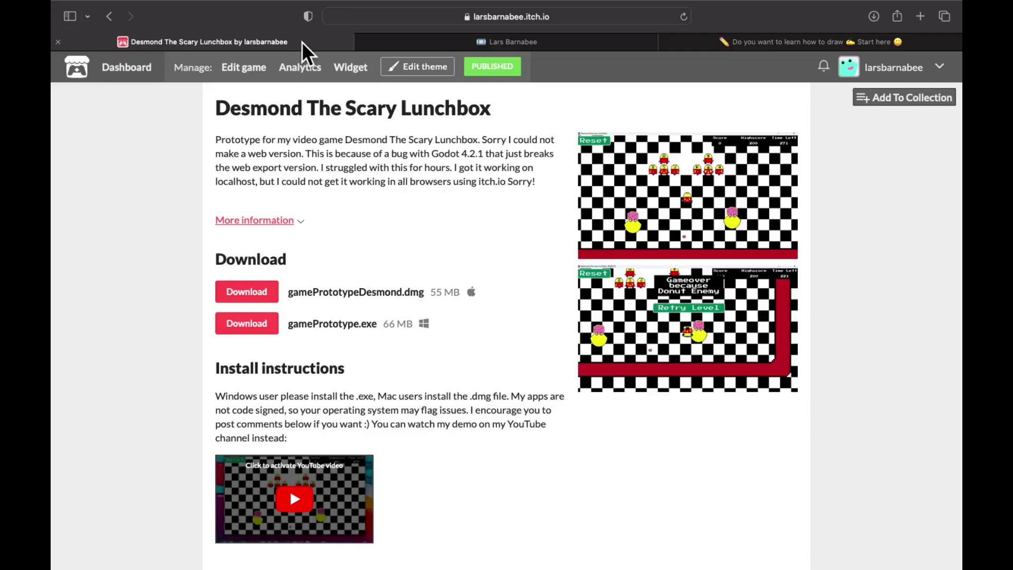
pyautogui.click(807, 40)
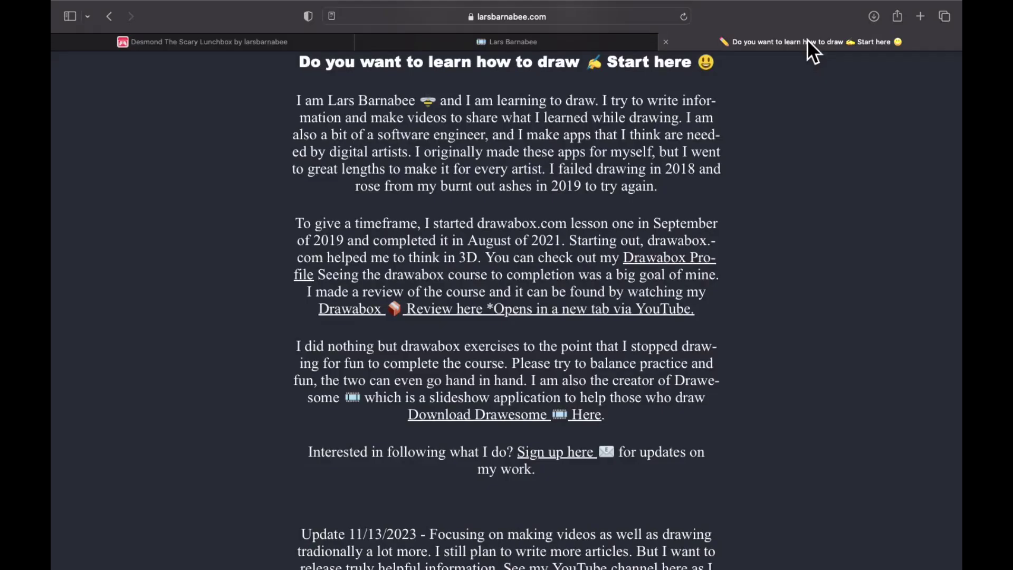
pyautogui.click(267, 44)
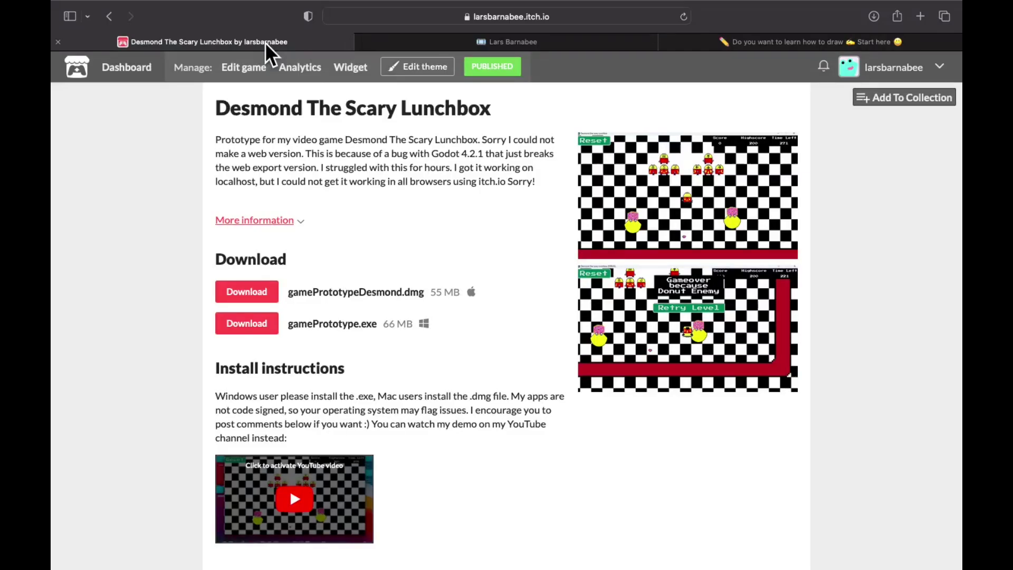